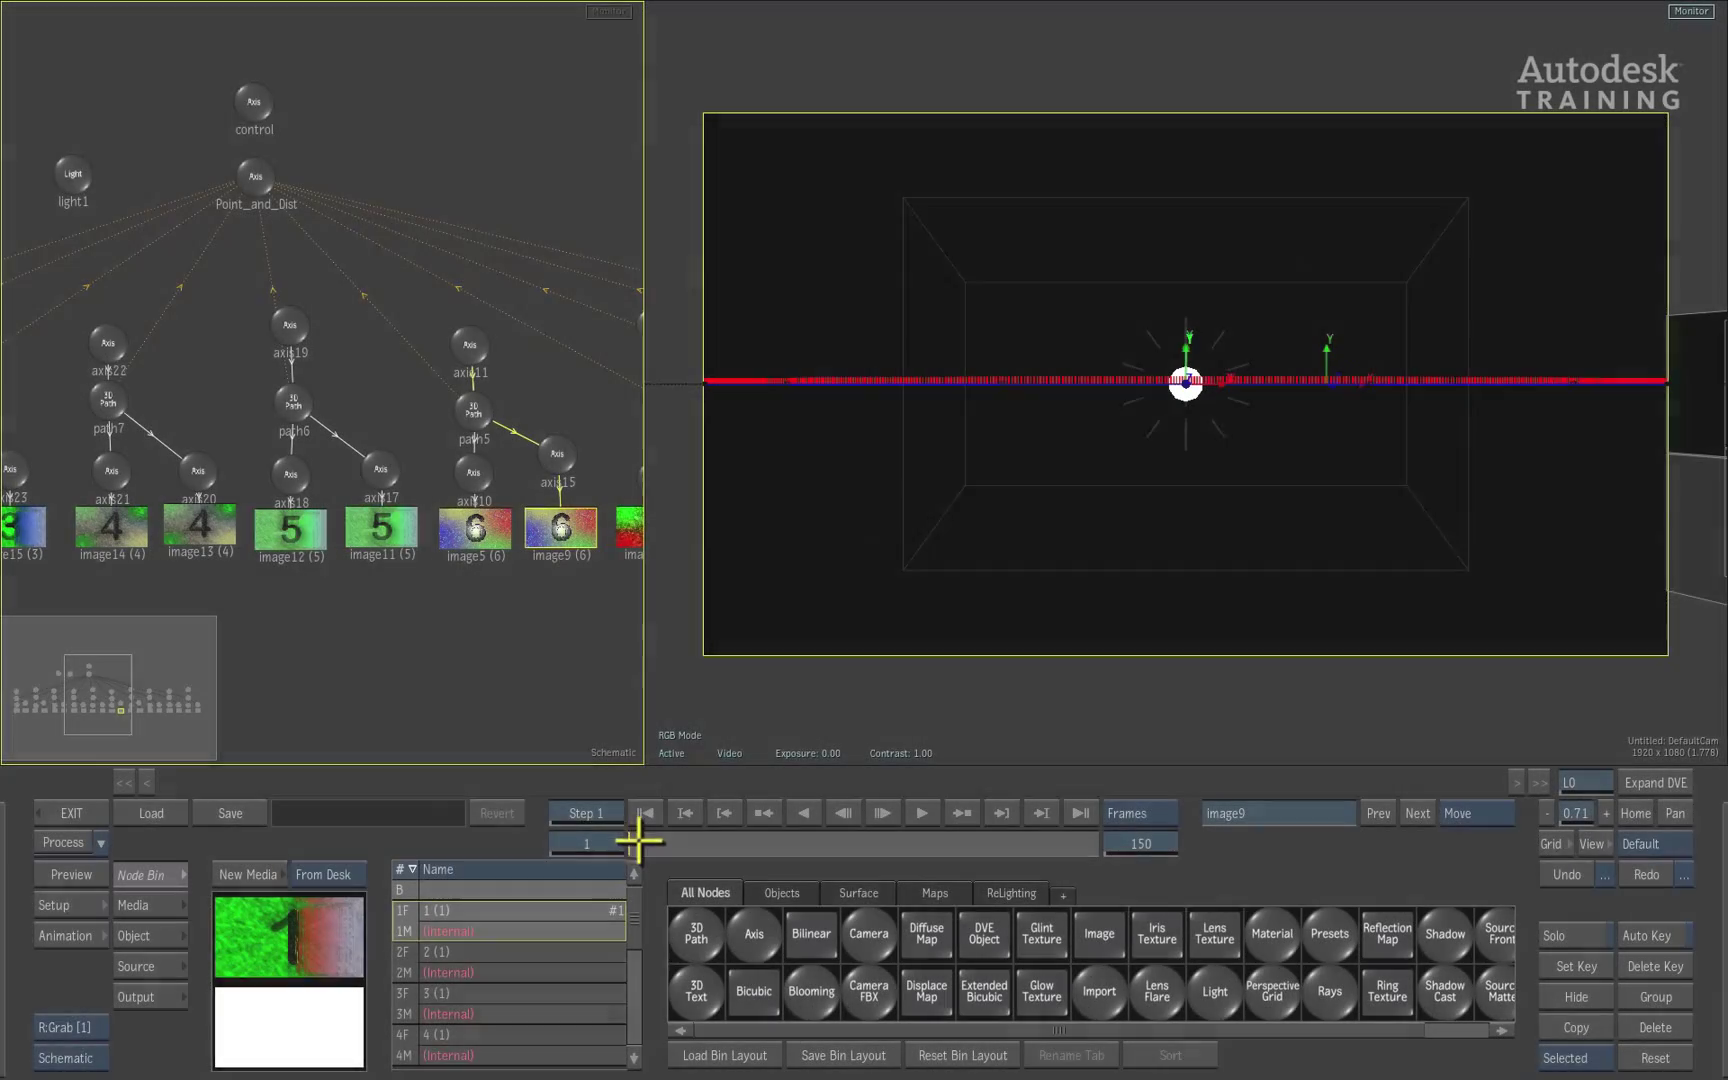
- At frame 55, toggle Hide on image5 twice so its 6 plane ends visible
drag(636, 843, 801, 843)
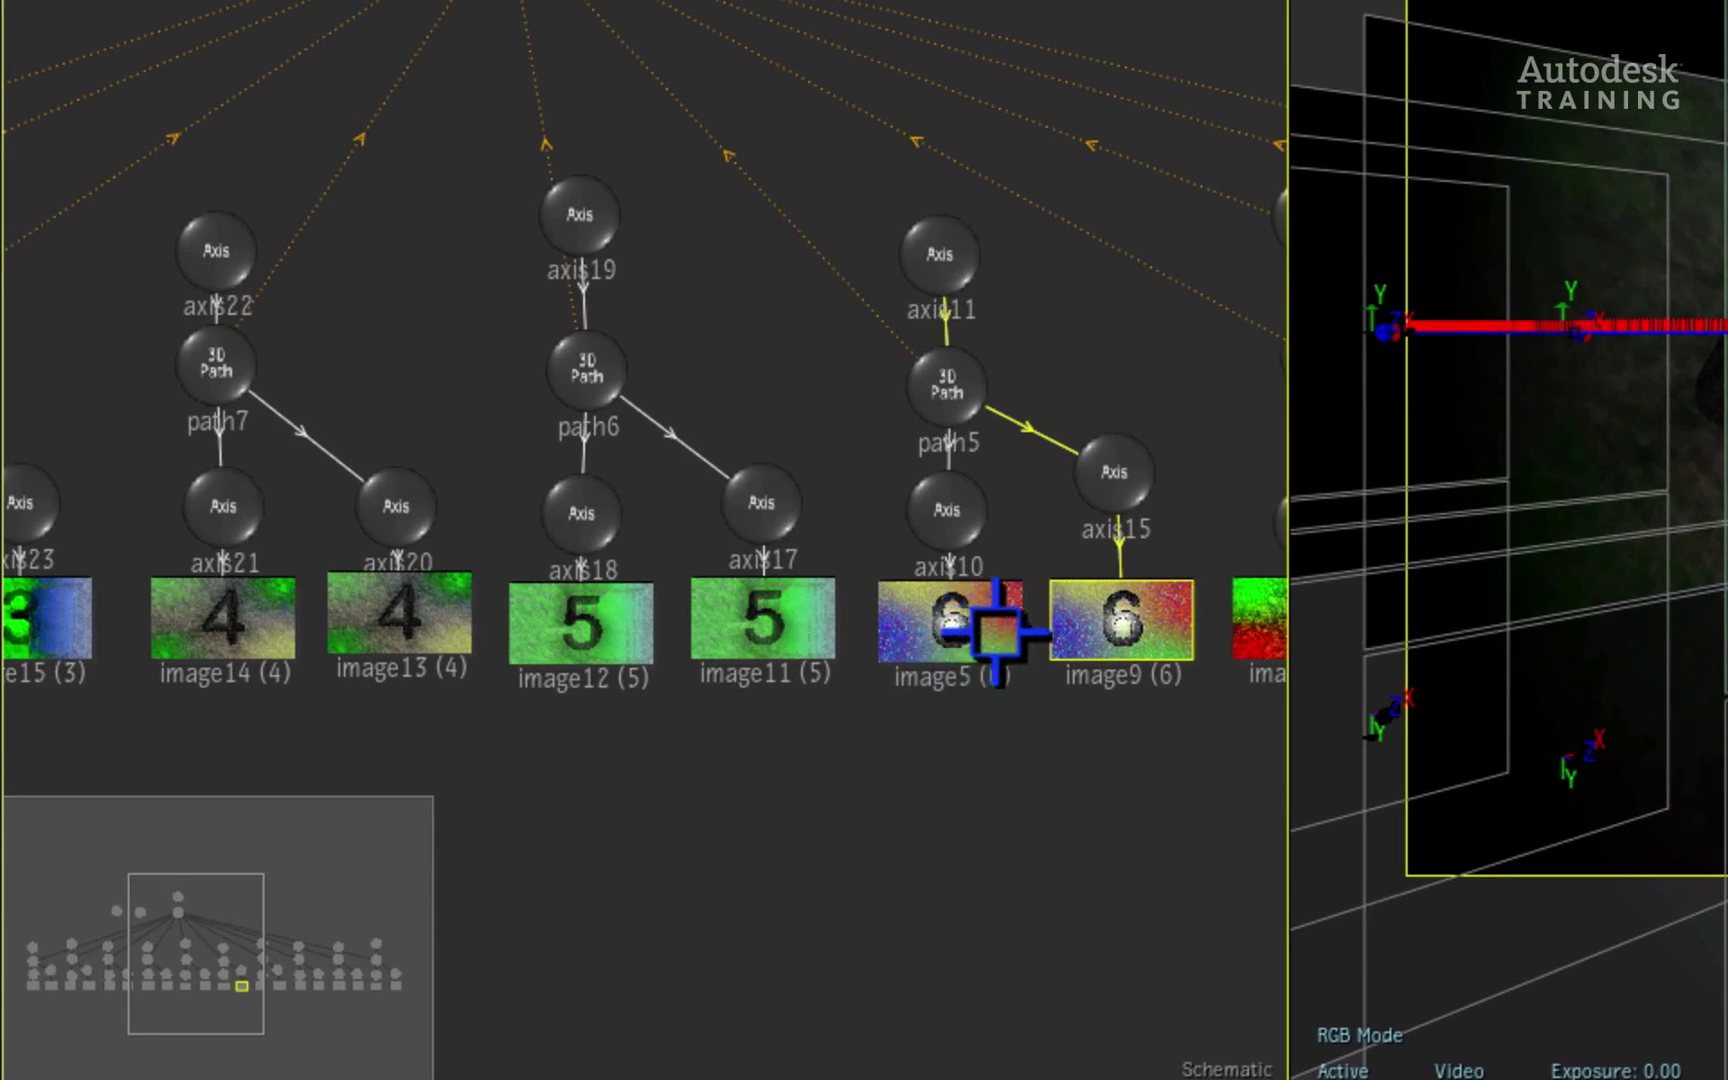
click(995, 632)
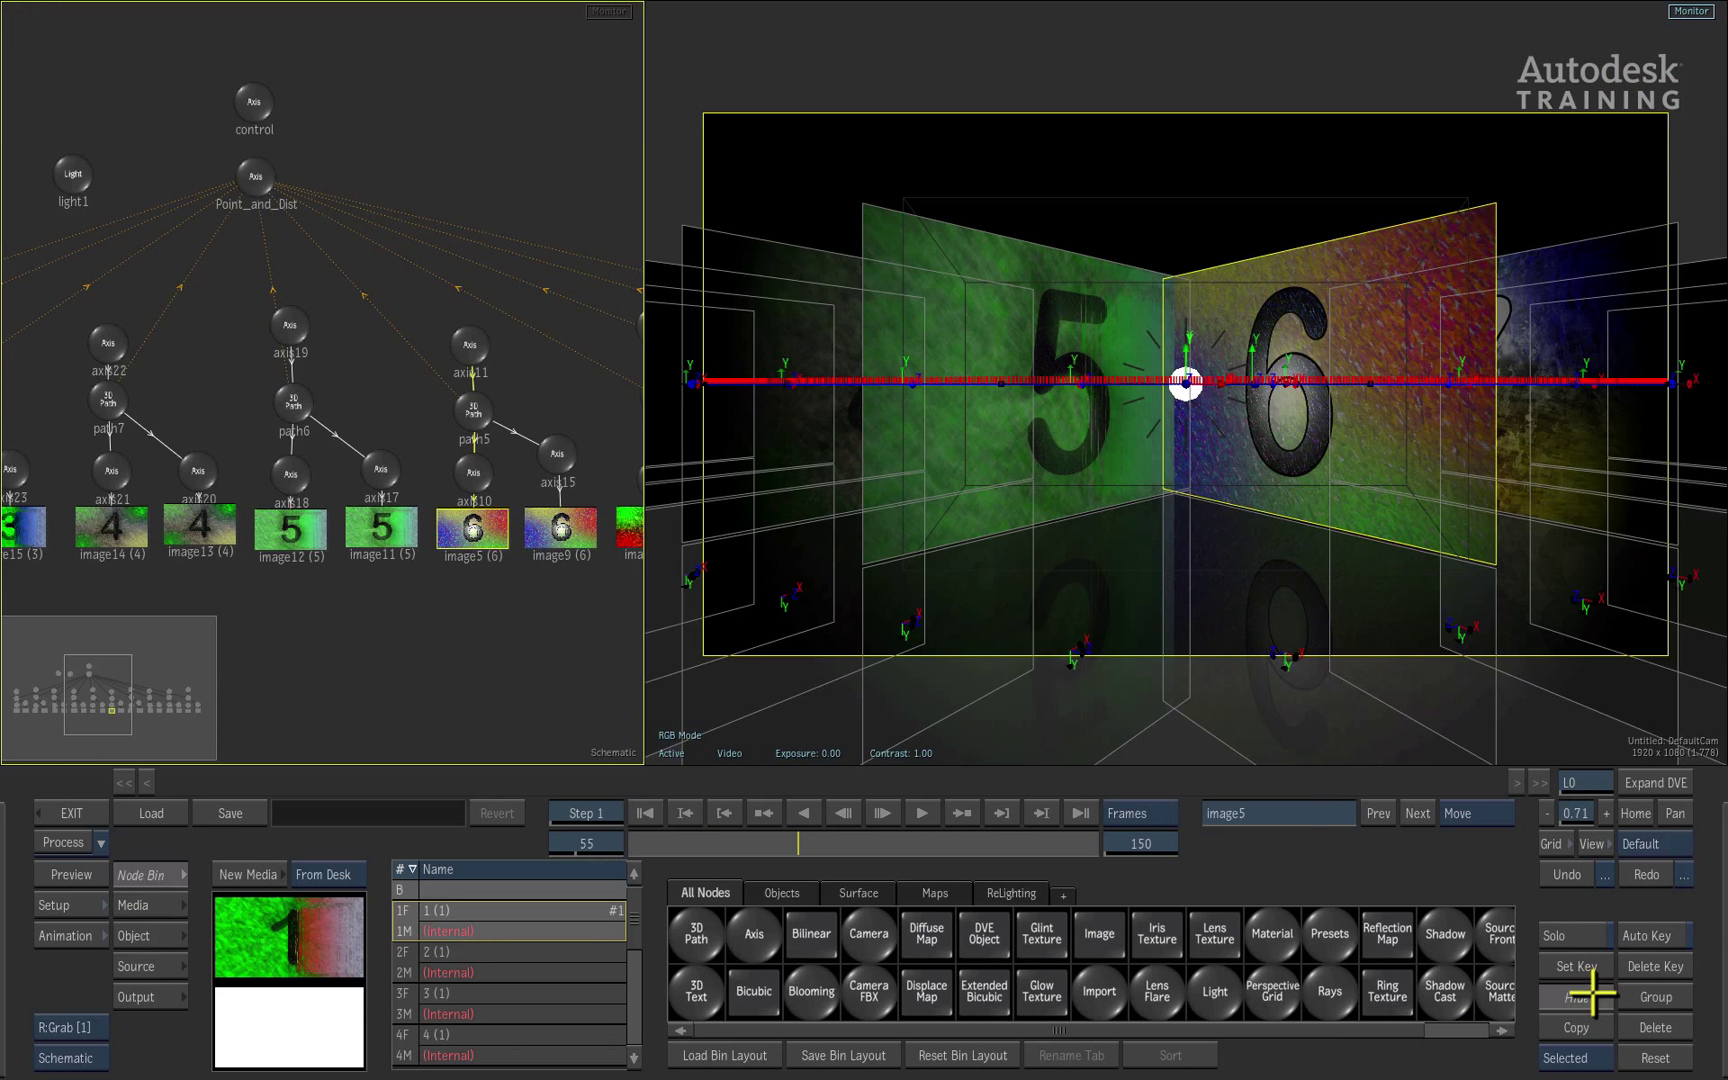
click(1592, 995)
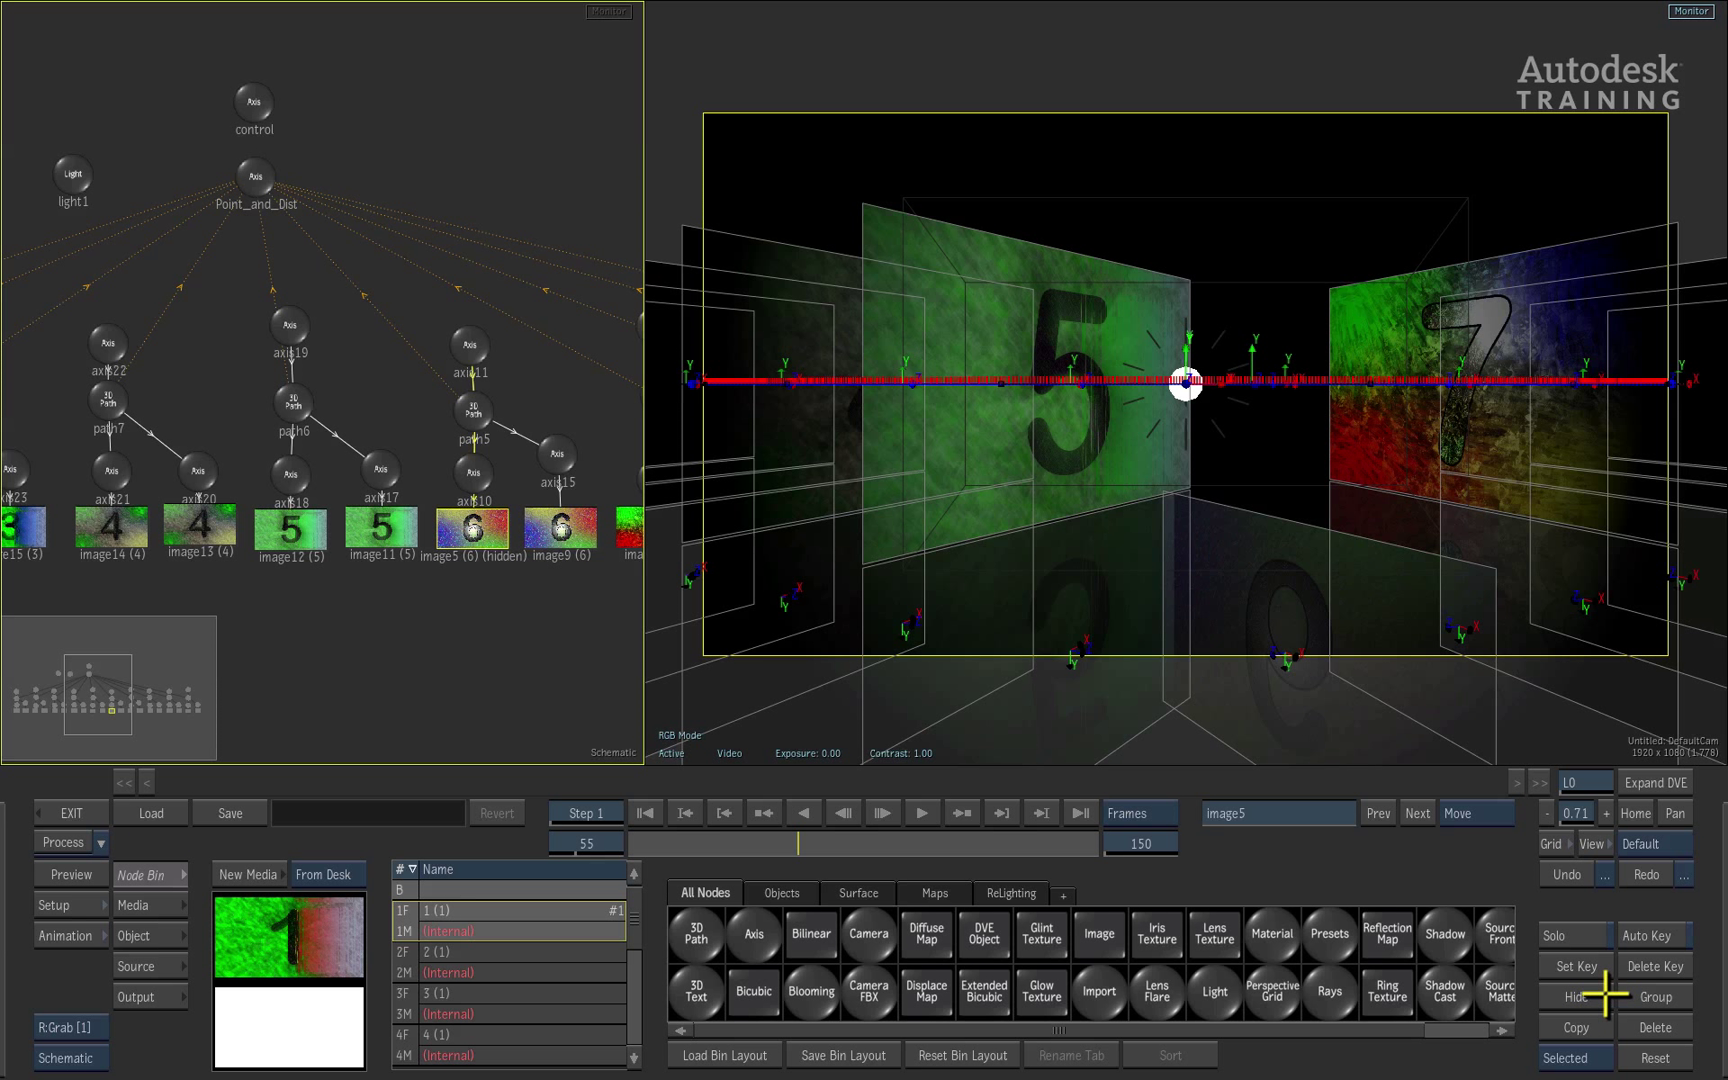
click(1592, 995)
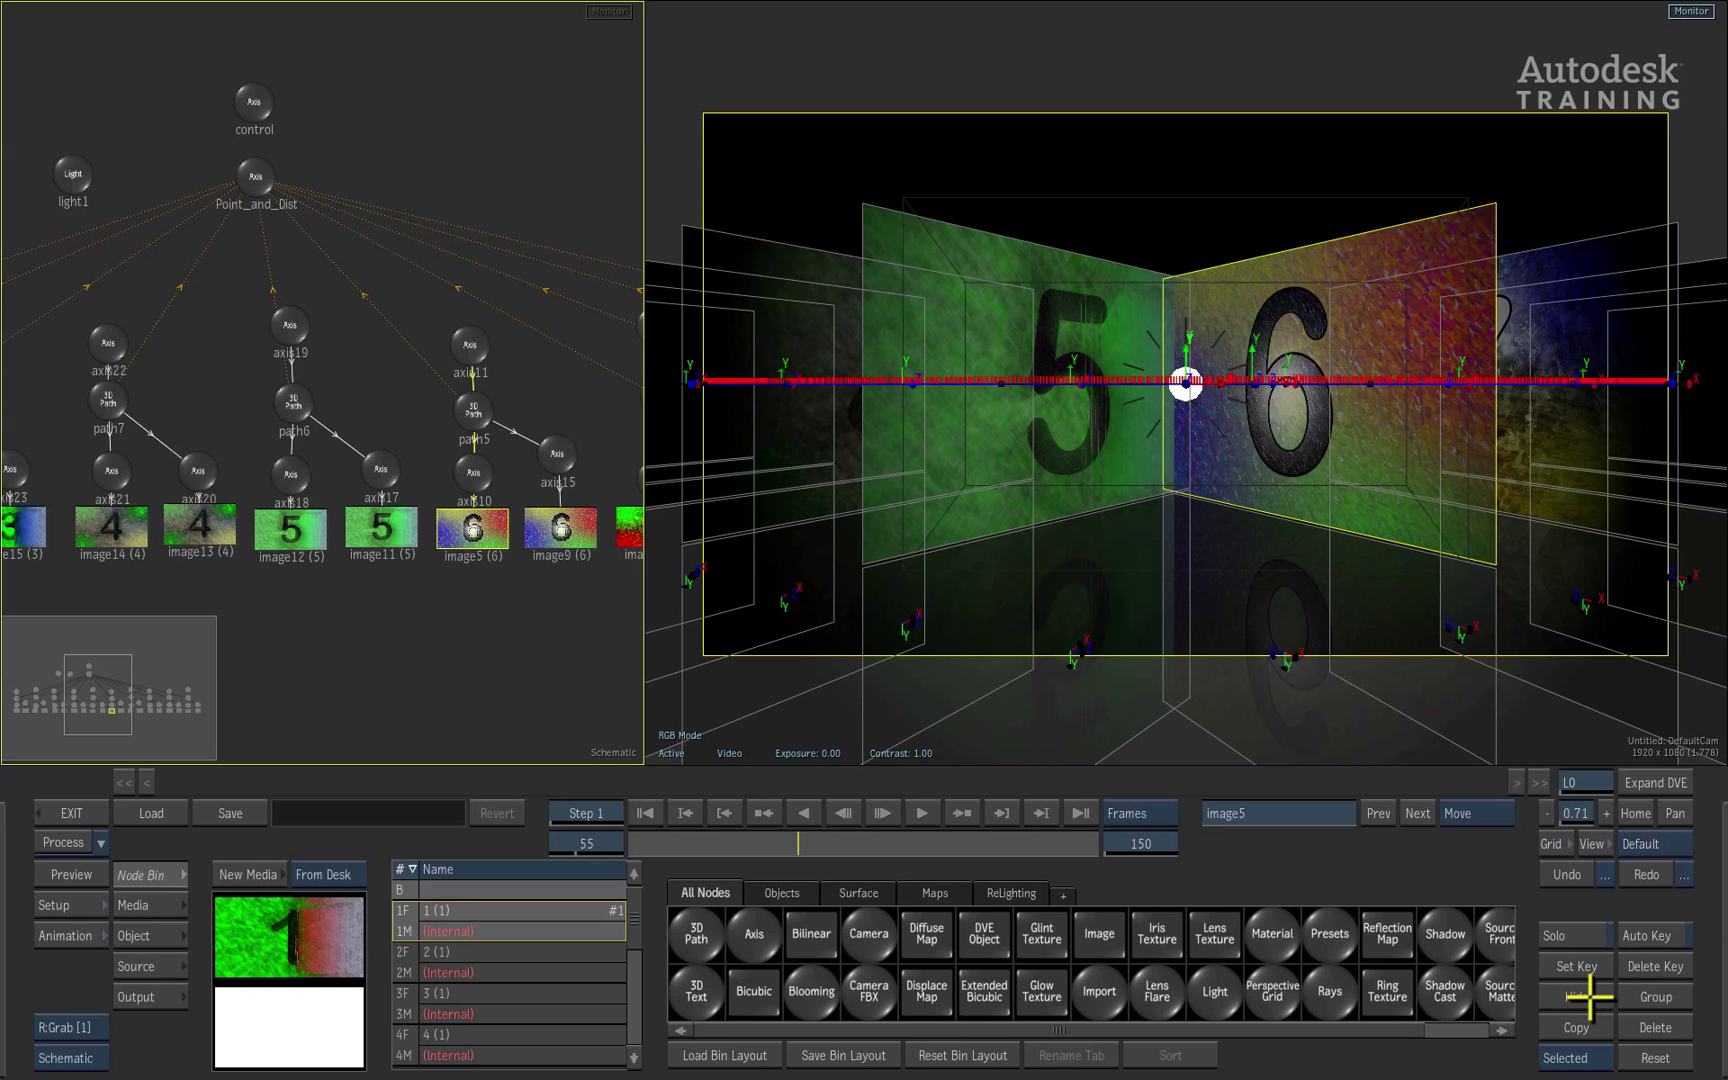
click(1590, 993)
click(1589, 994)
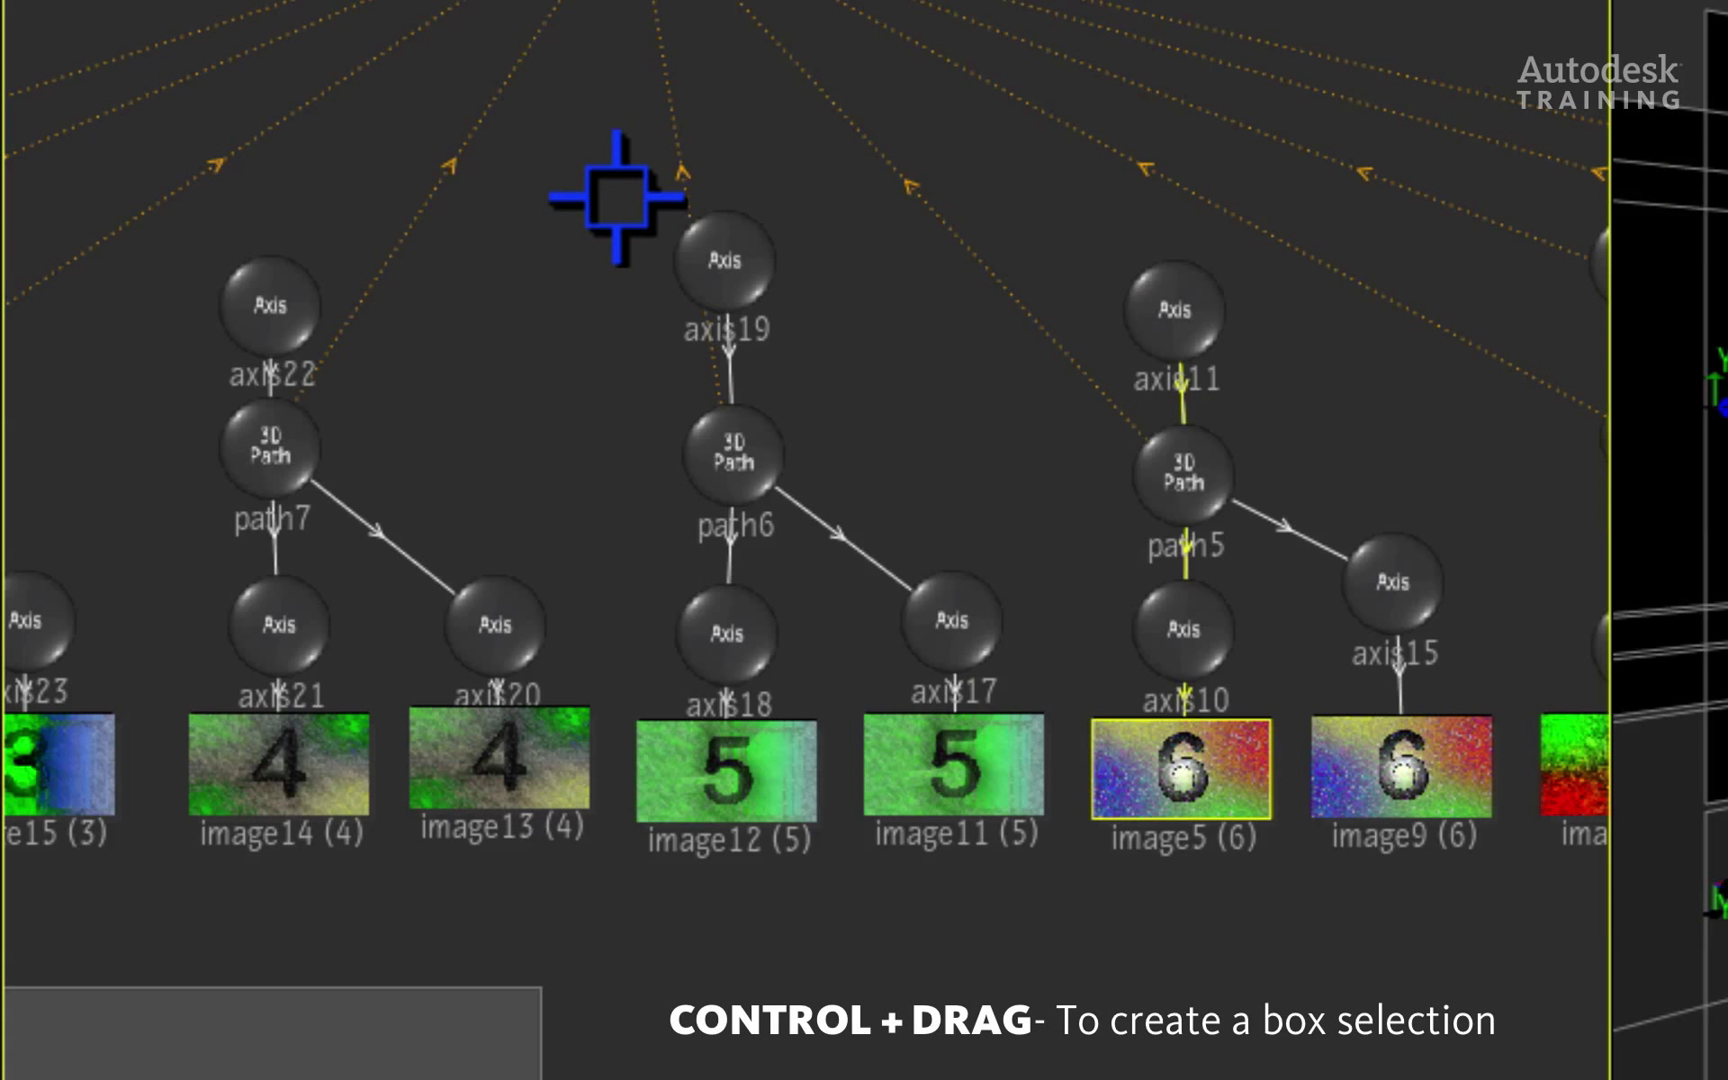
- Box-select the path6 and path5 groups and toggle Hide with H, leaving 5 and 6 visible
drag(624, 187, 1512, 950)
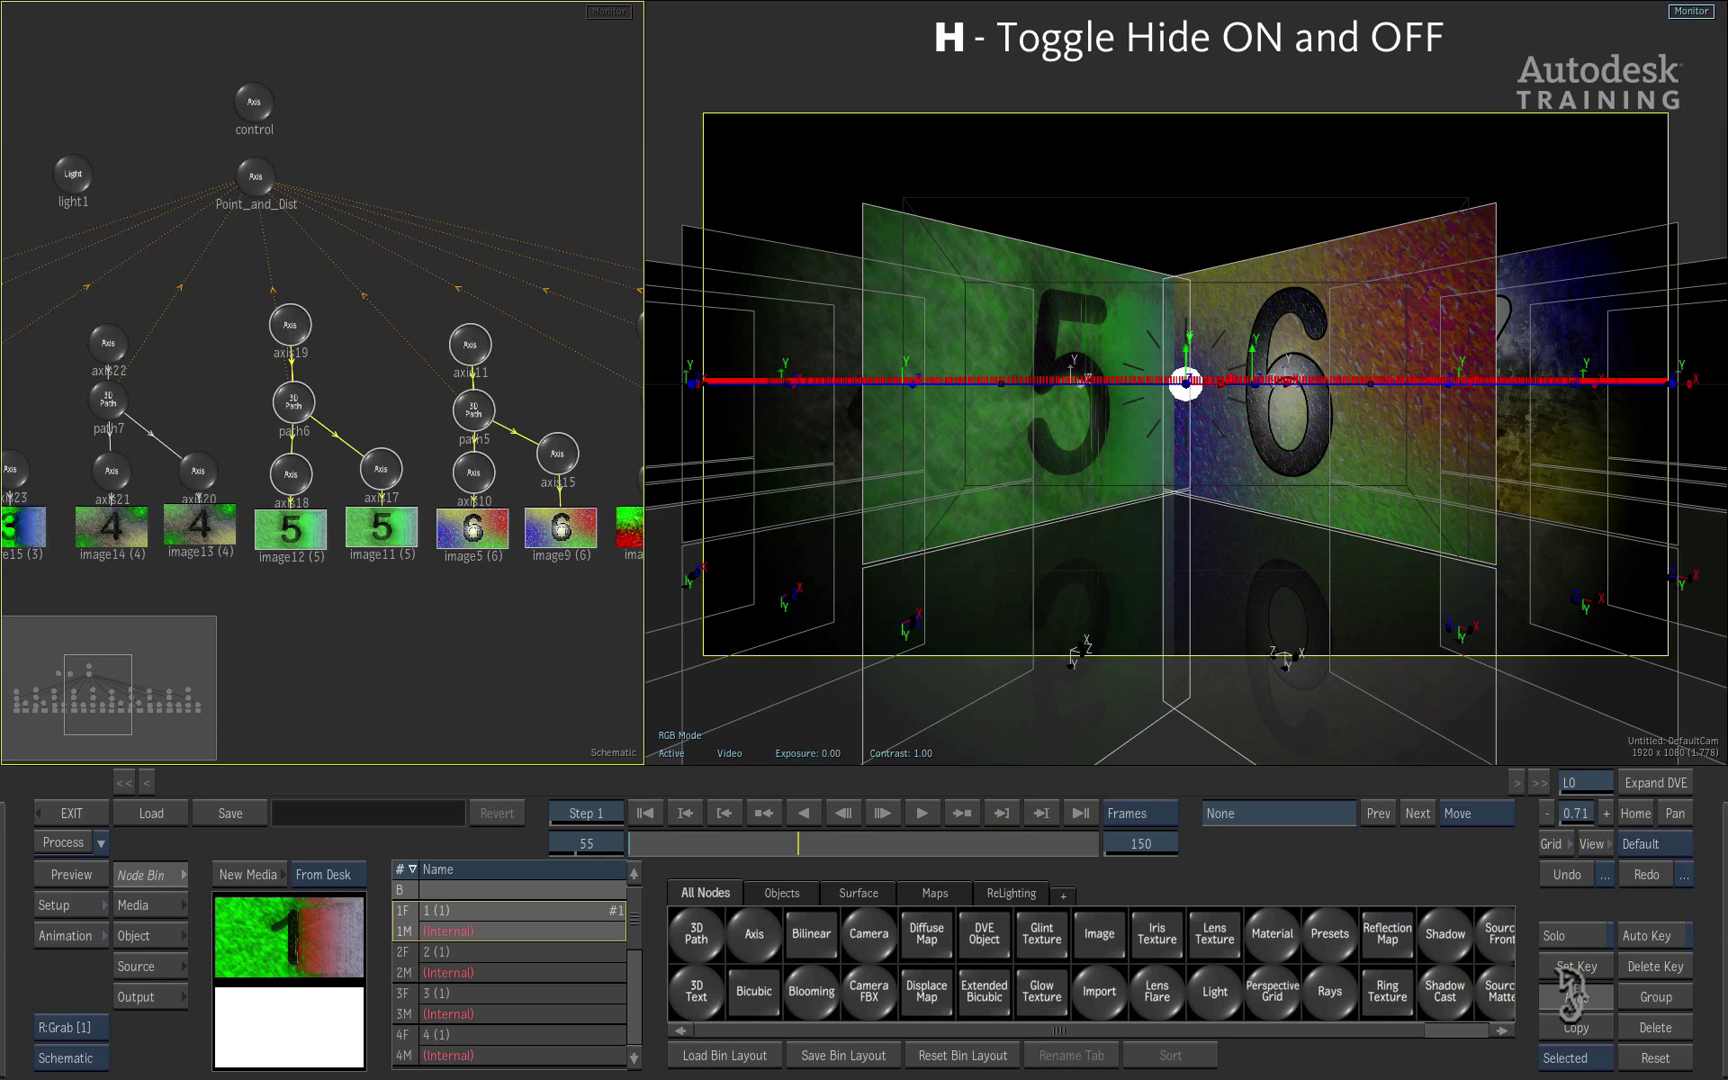
key(h)
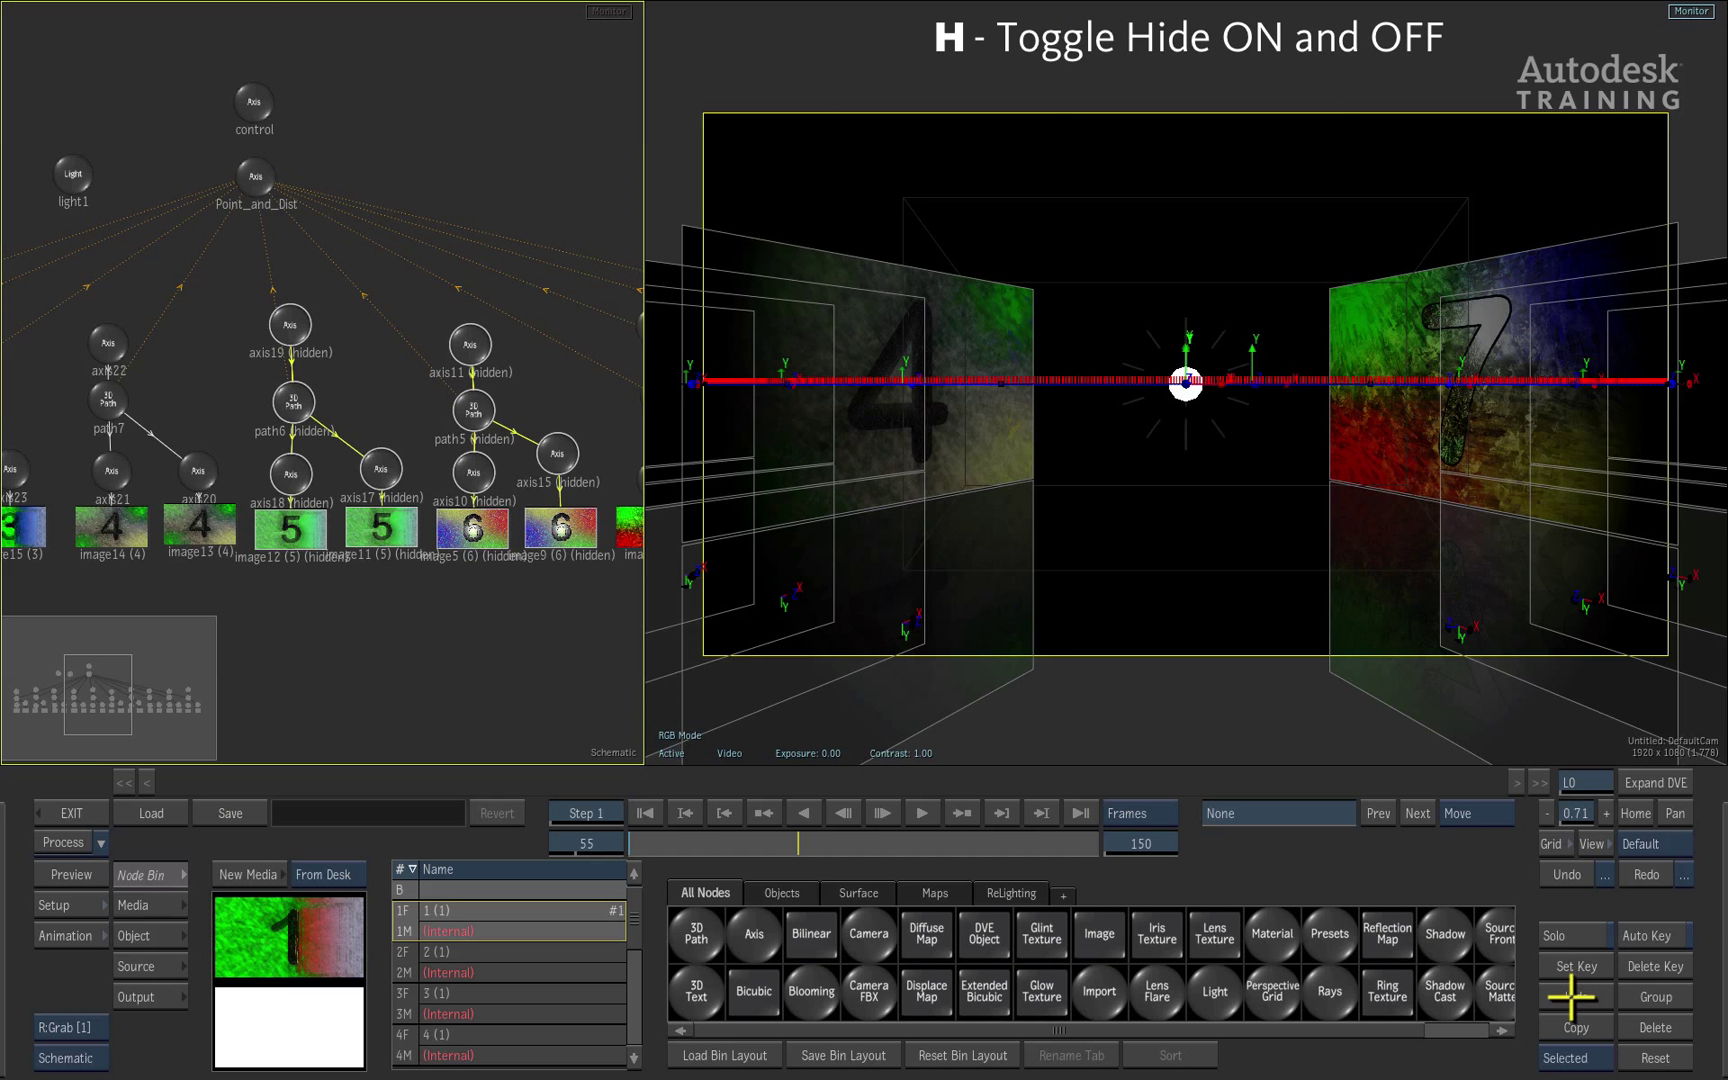
key(h)
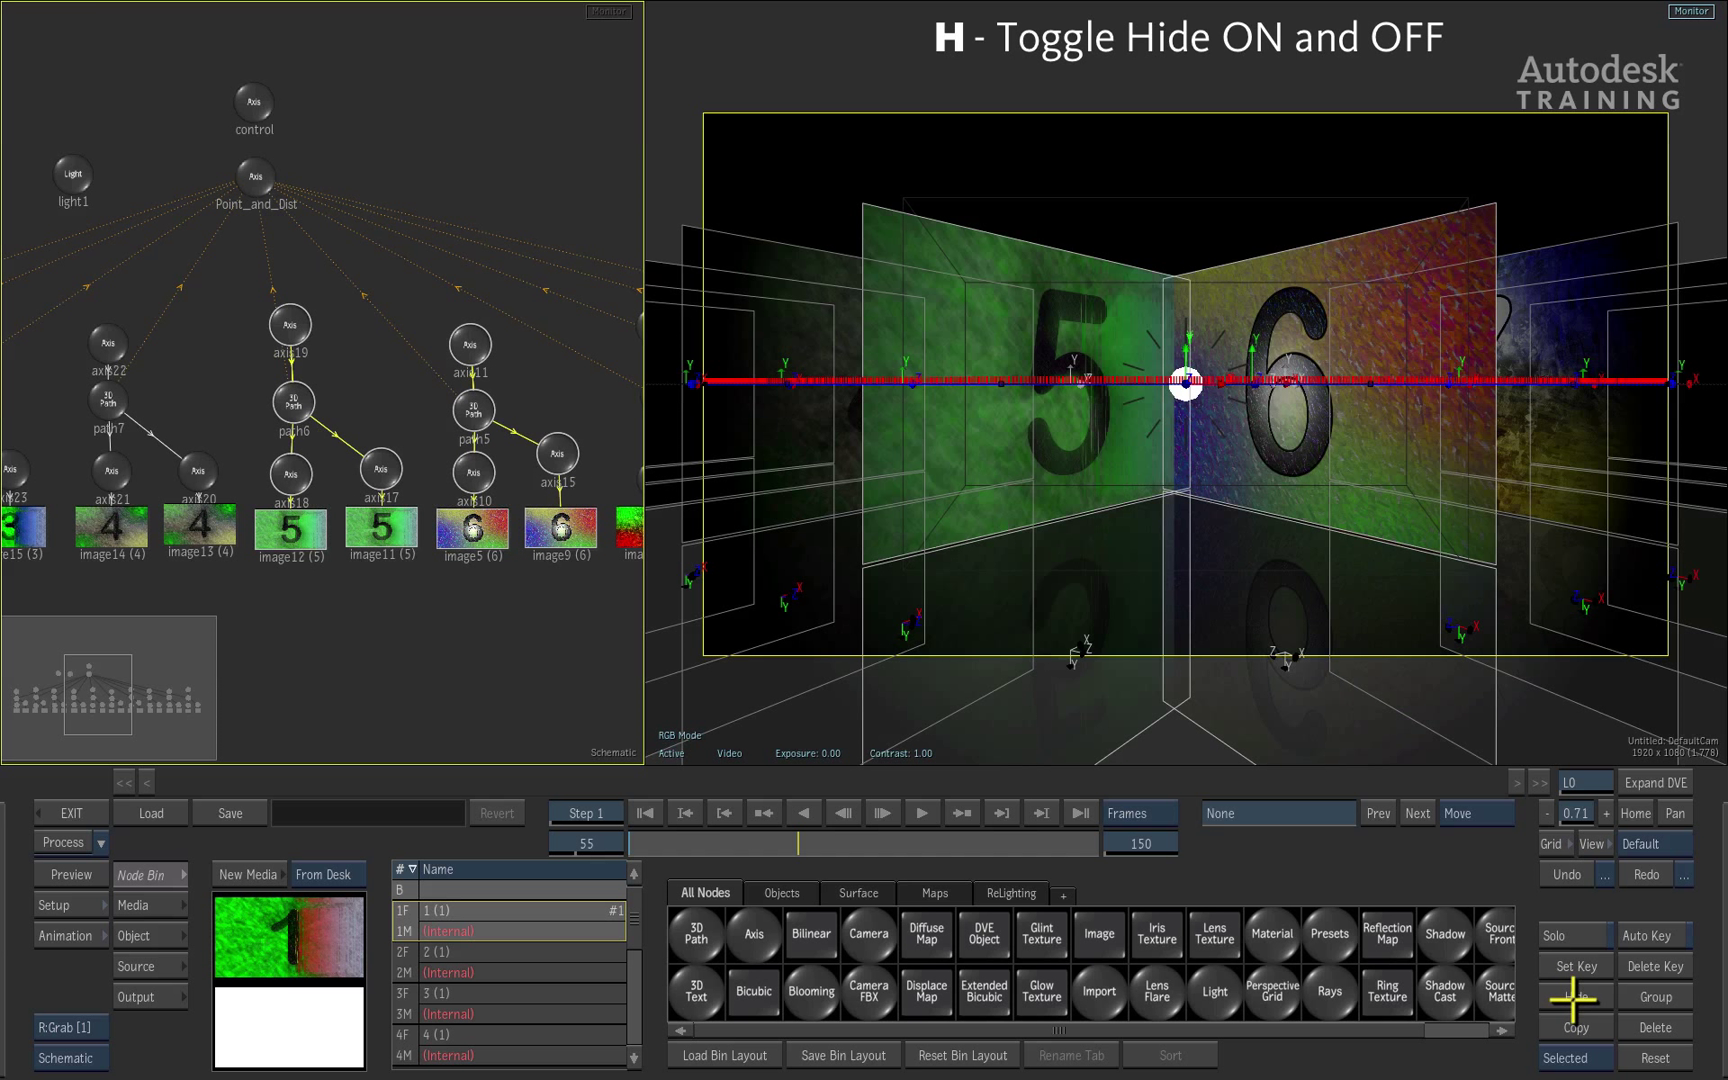
key(h)
key(h)
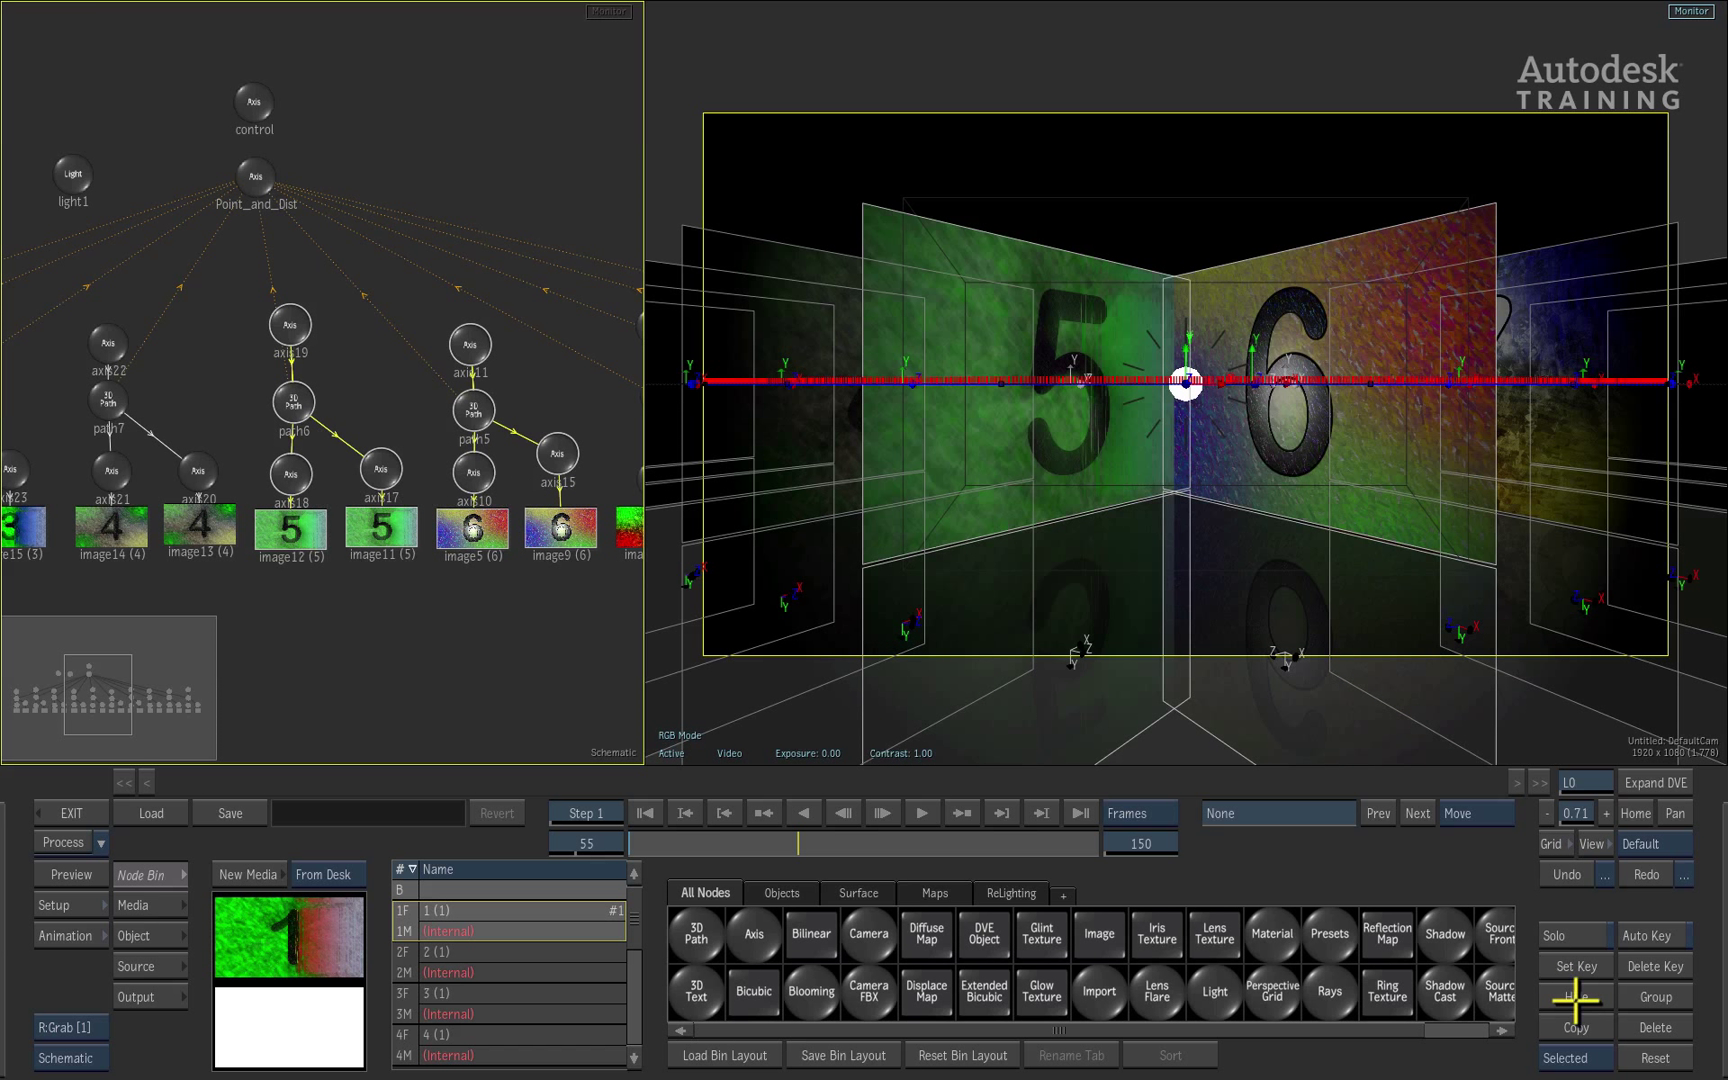
scroll(1281, 1010, right, 1)
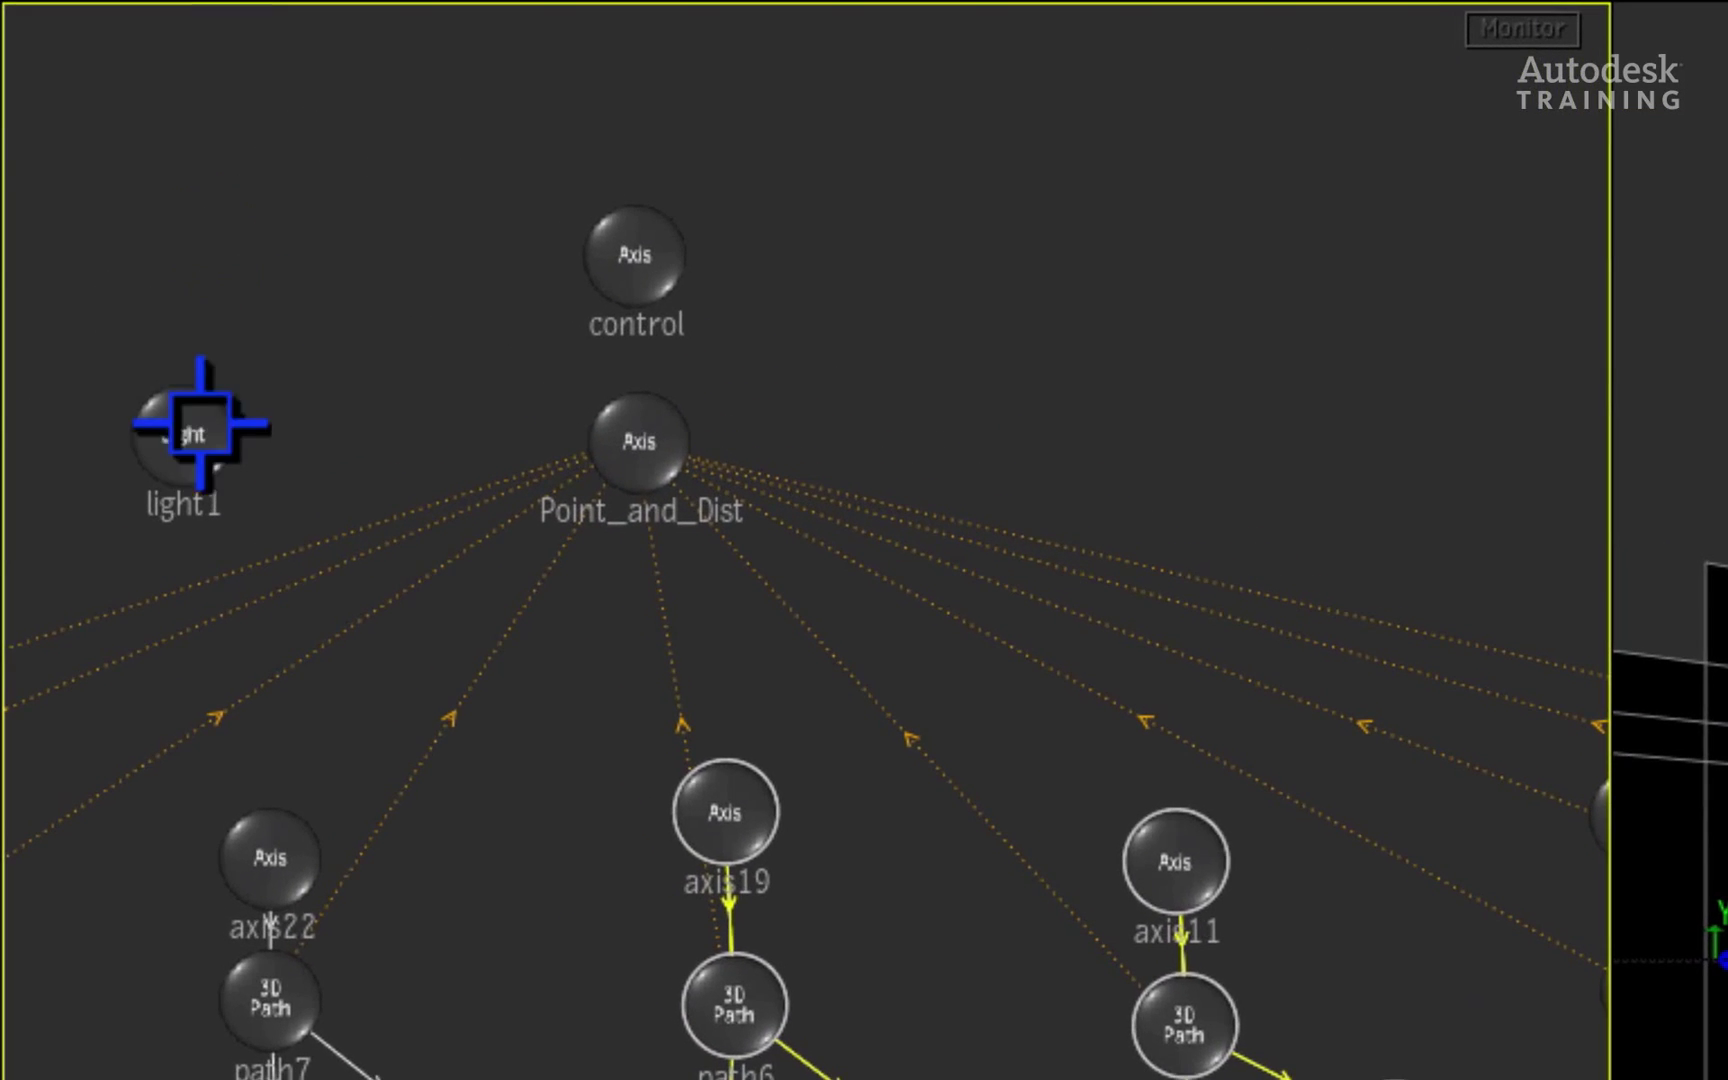
- Select the light1 node and hide it, so it reads 'light1 (hidden)'
drag(174, 424, 217, 410)
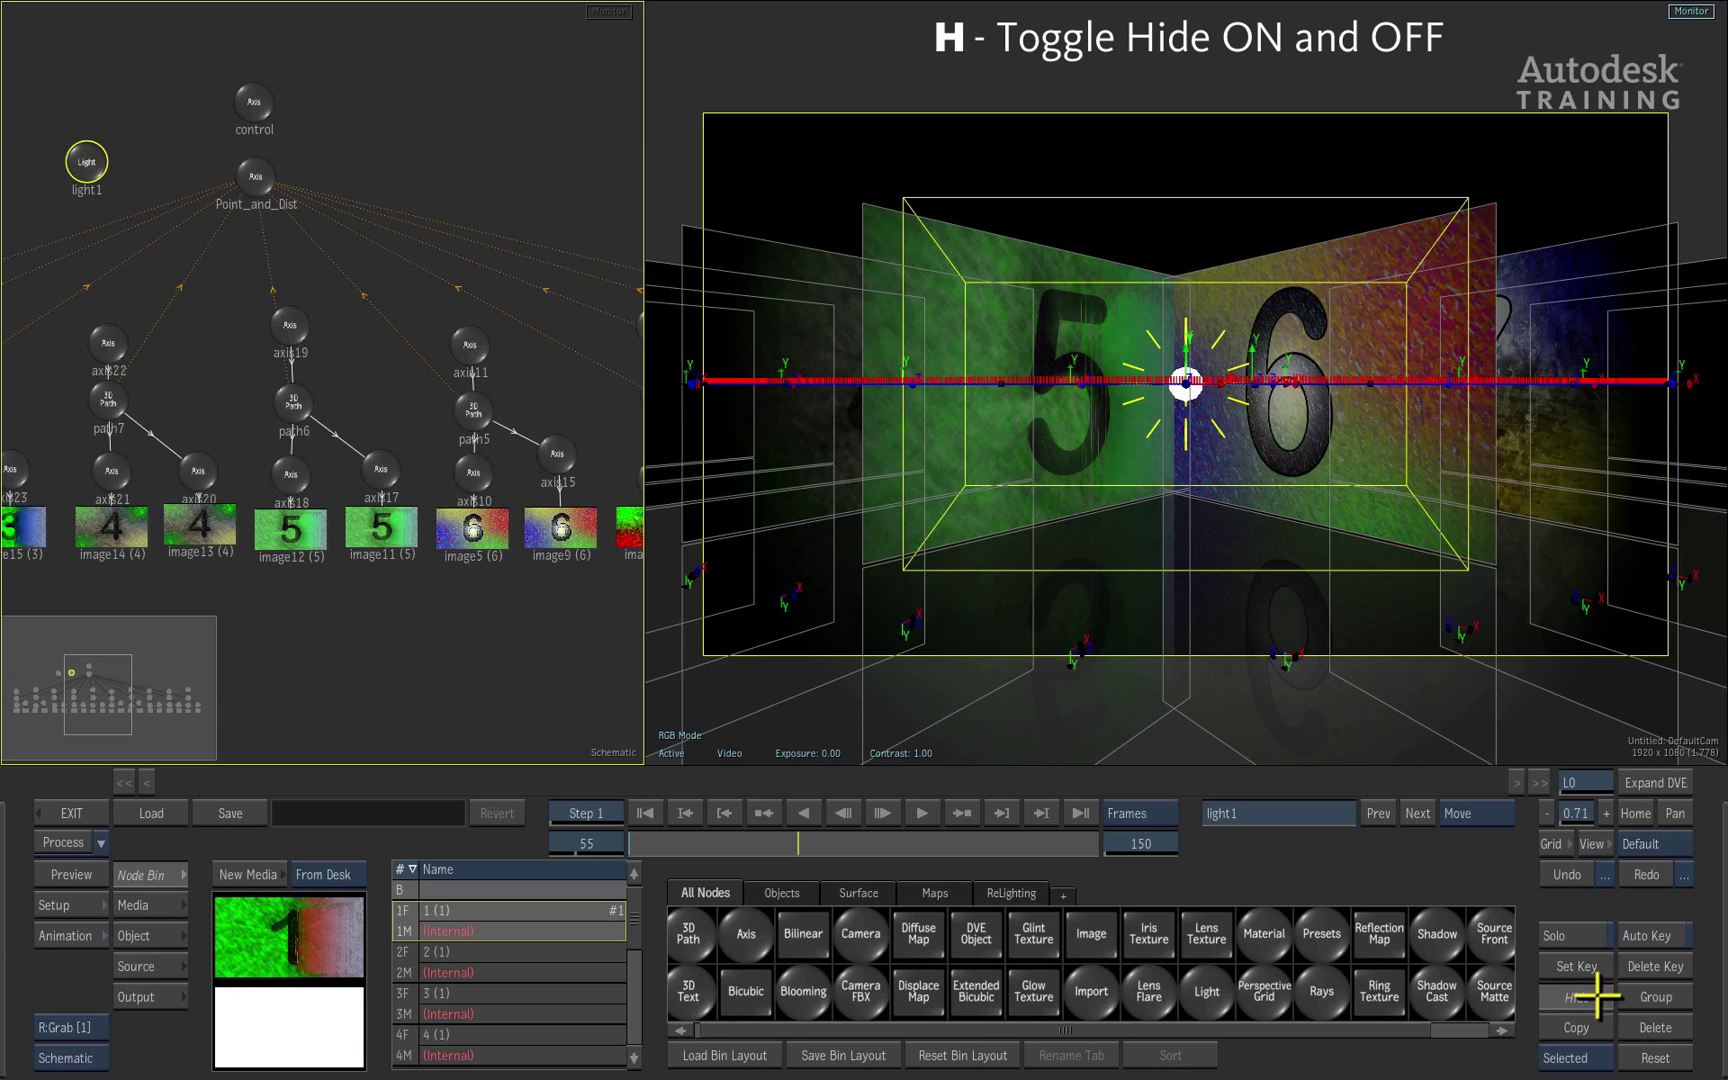
click(1598, 996)
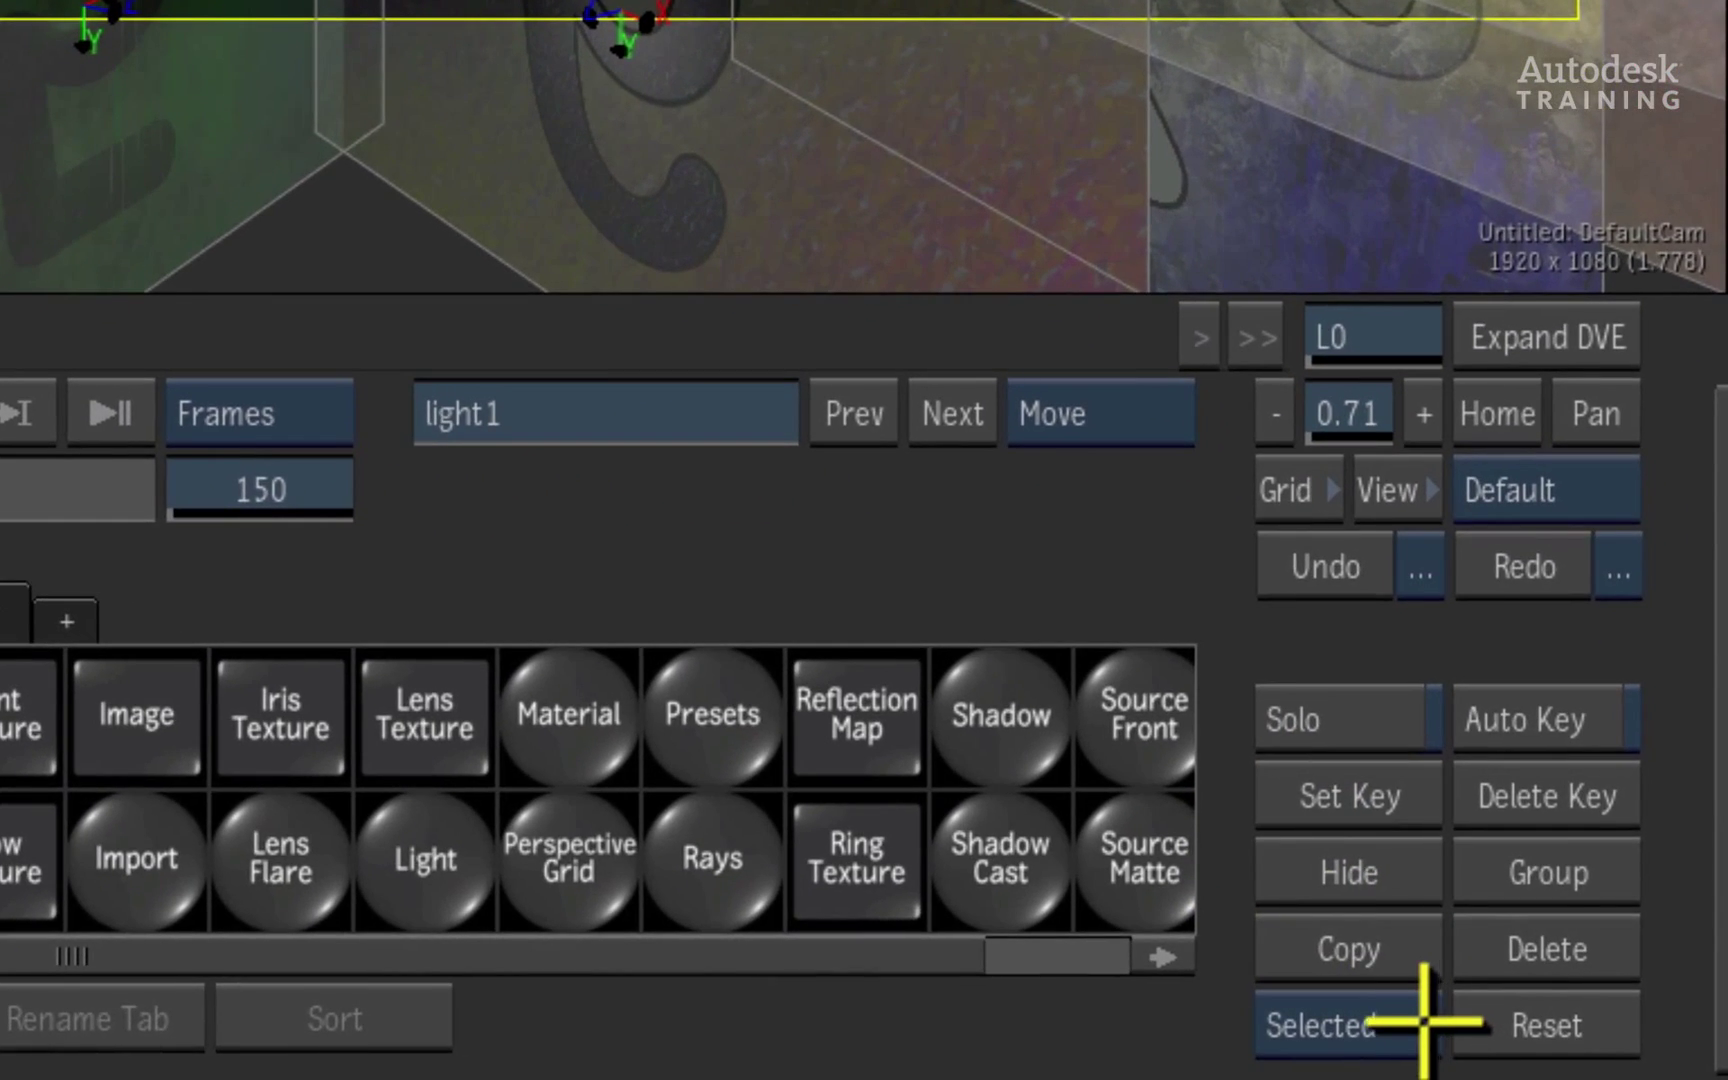
- Change the solo scope from Selected to Branch and select the axis11 node
click(1420, 1018)
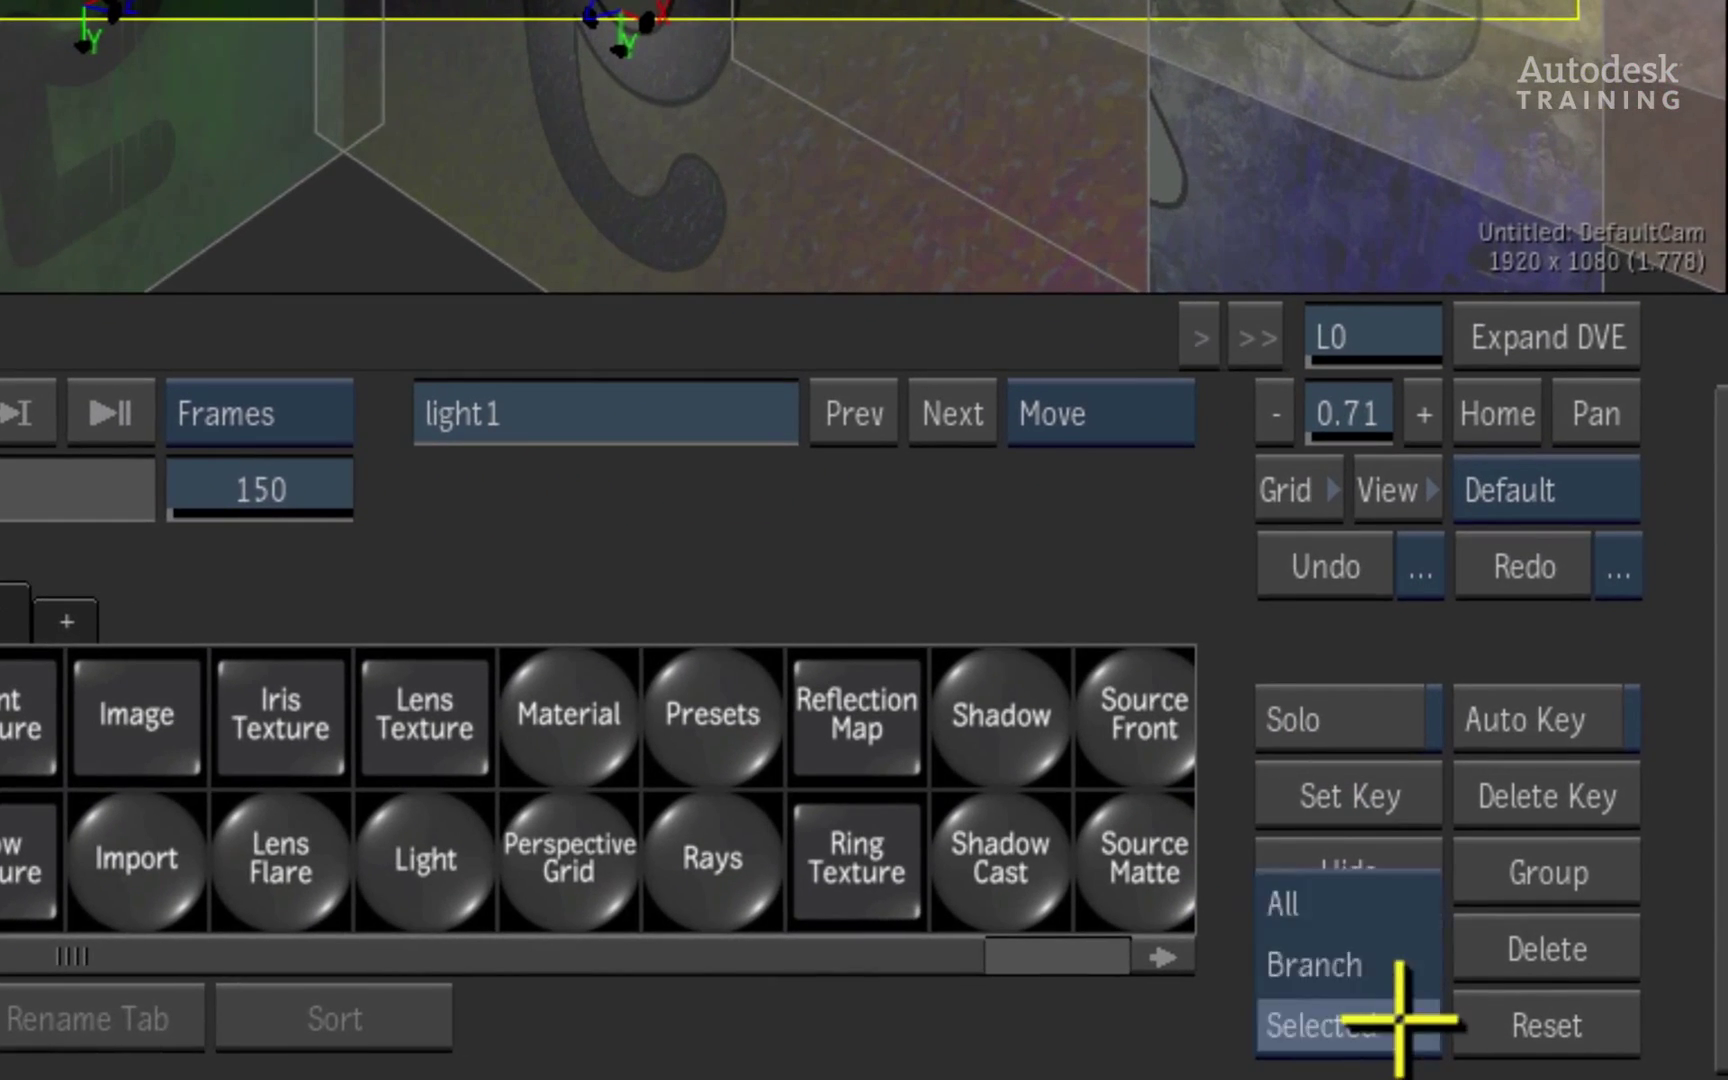
click(1395, 962)
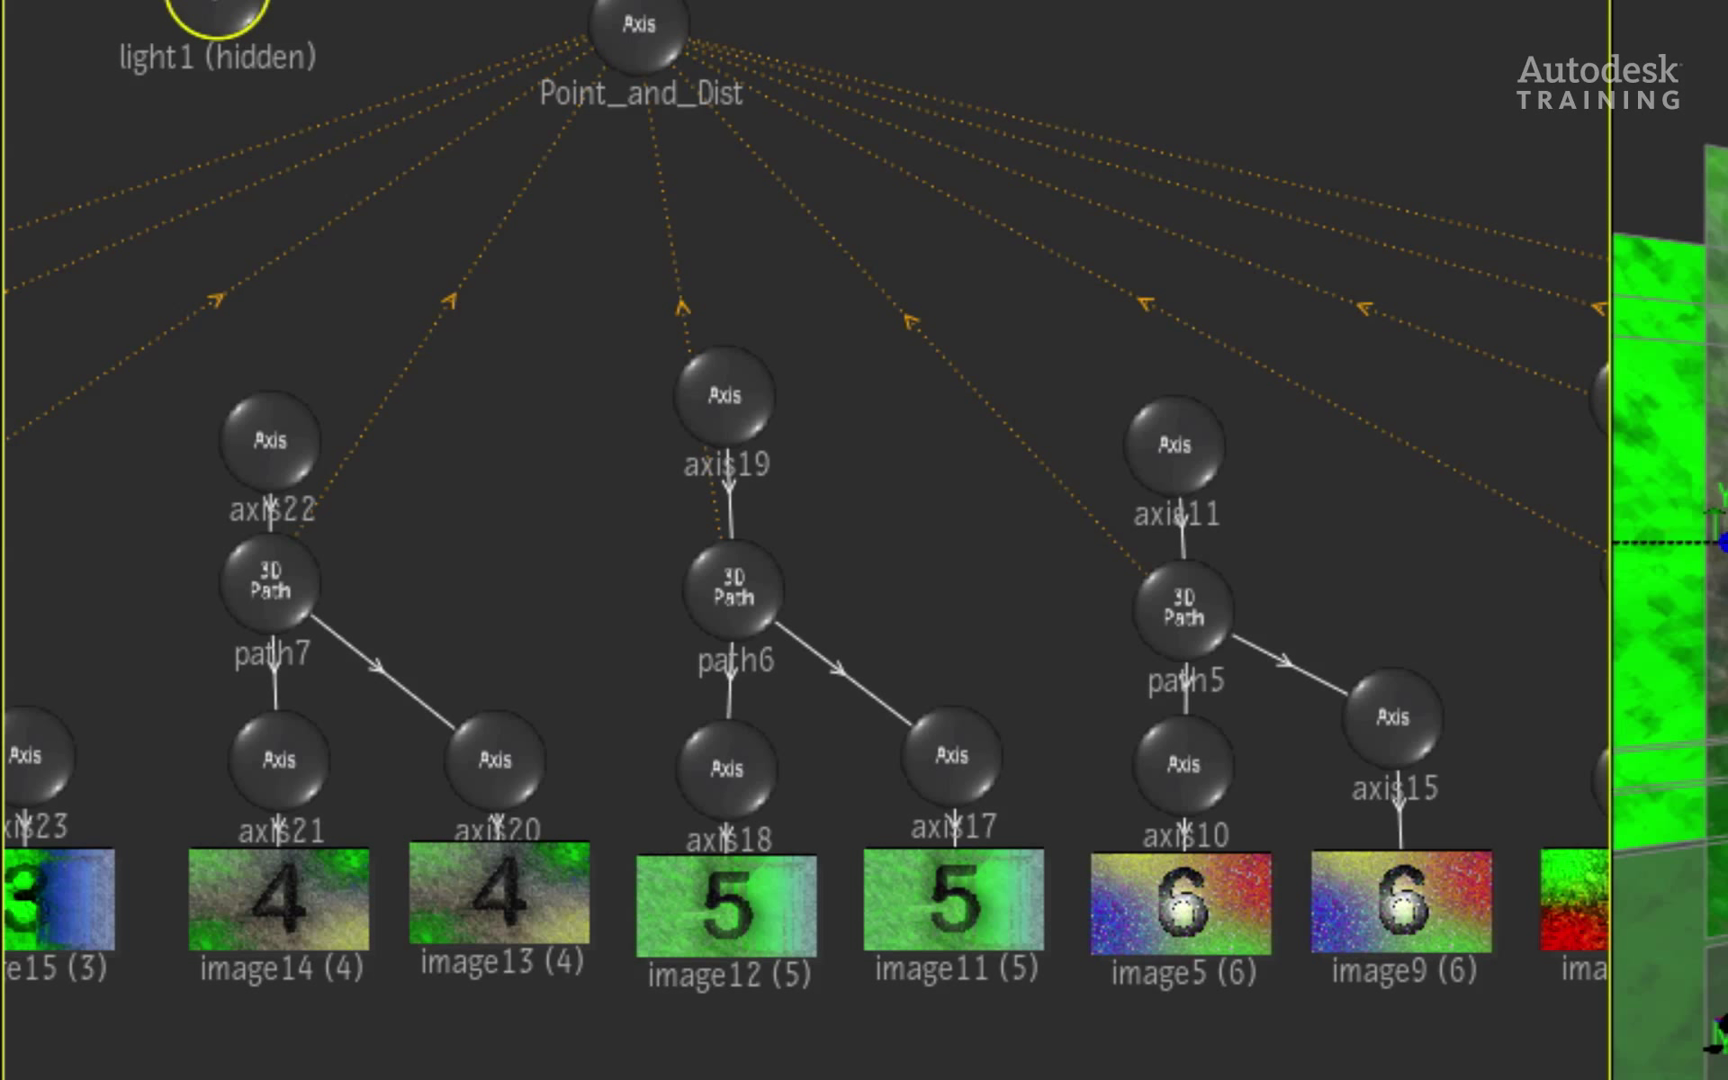
click(1175, 435)
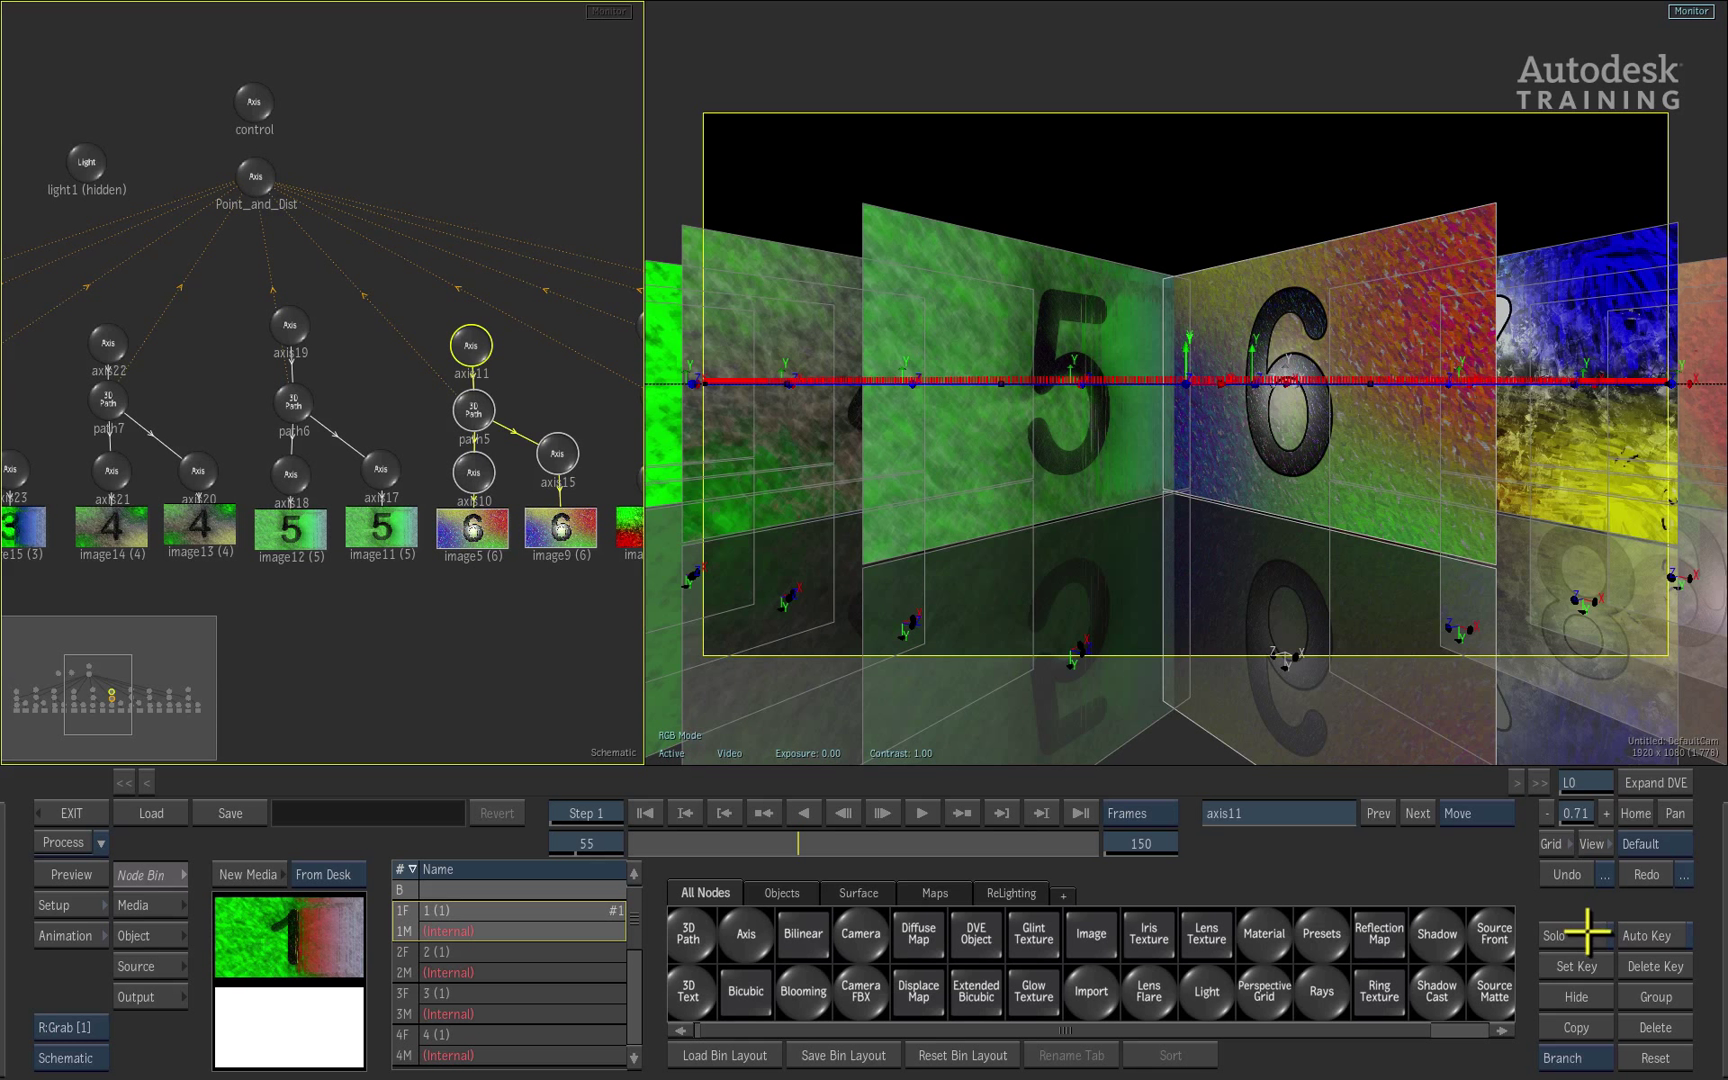
- Solo the axis11 branch, view axis17, axis18 and axis19 in turn, then return to the 6 card
click(1587, 932)
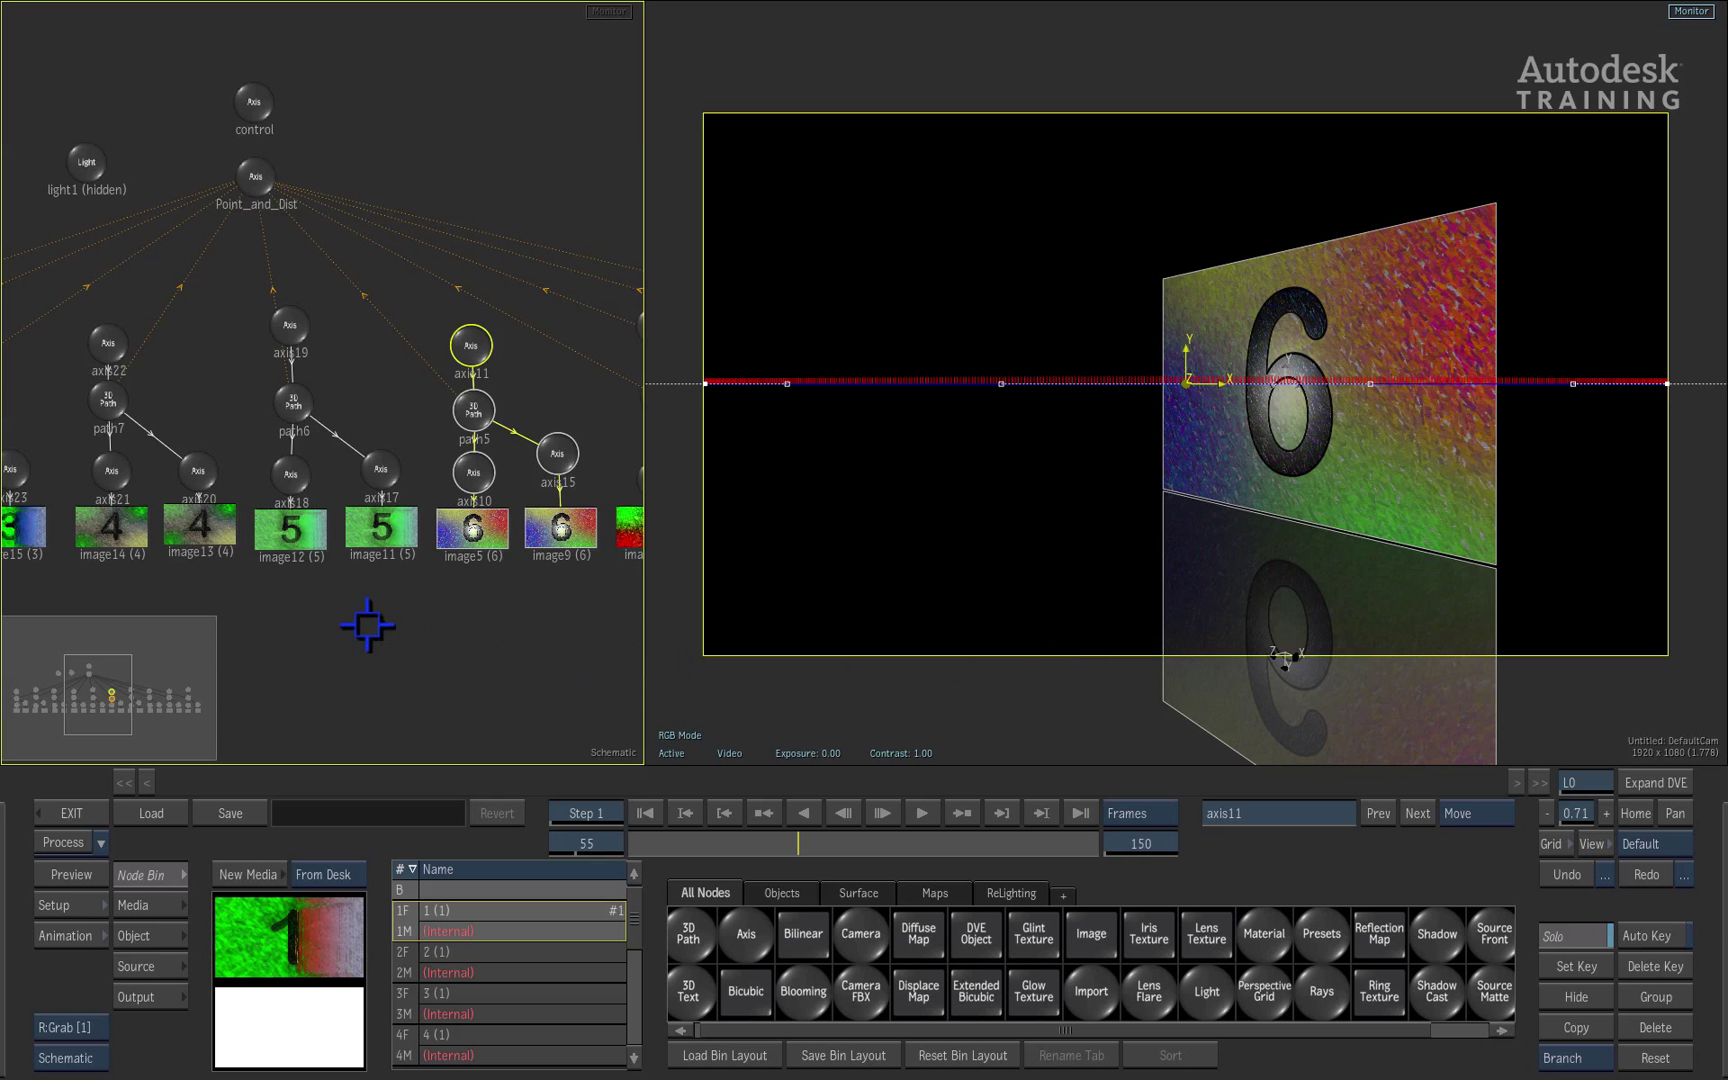
click(378, 470)
click(290, 474)
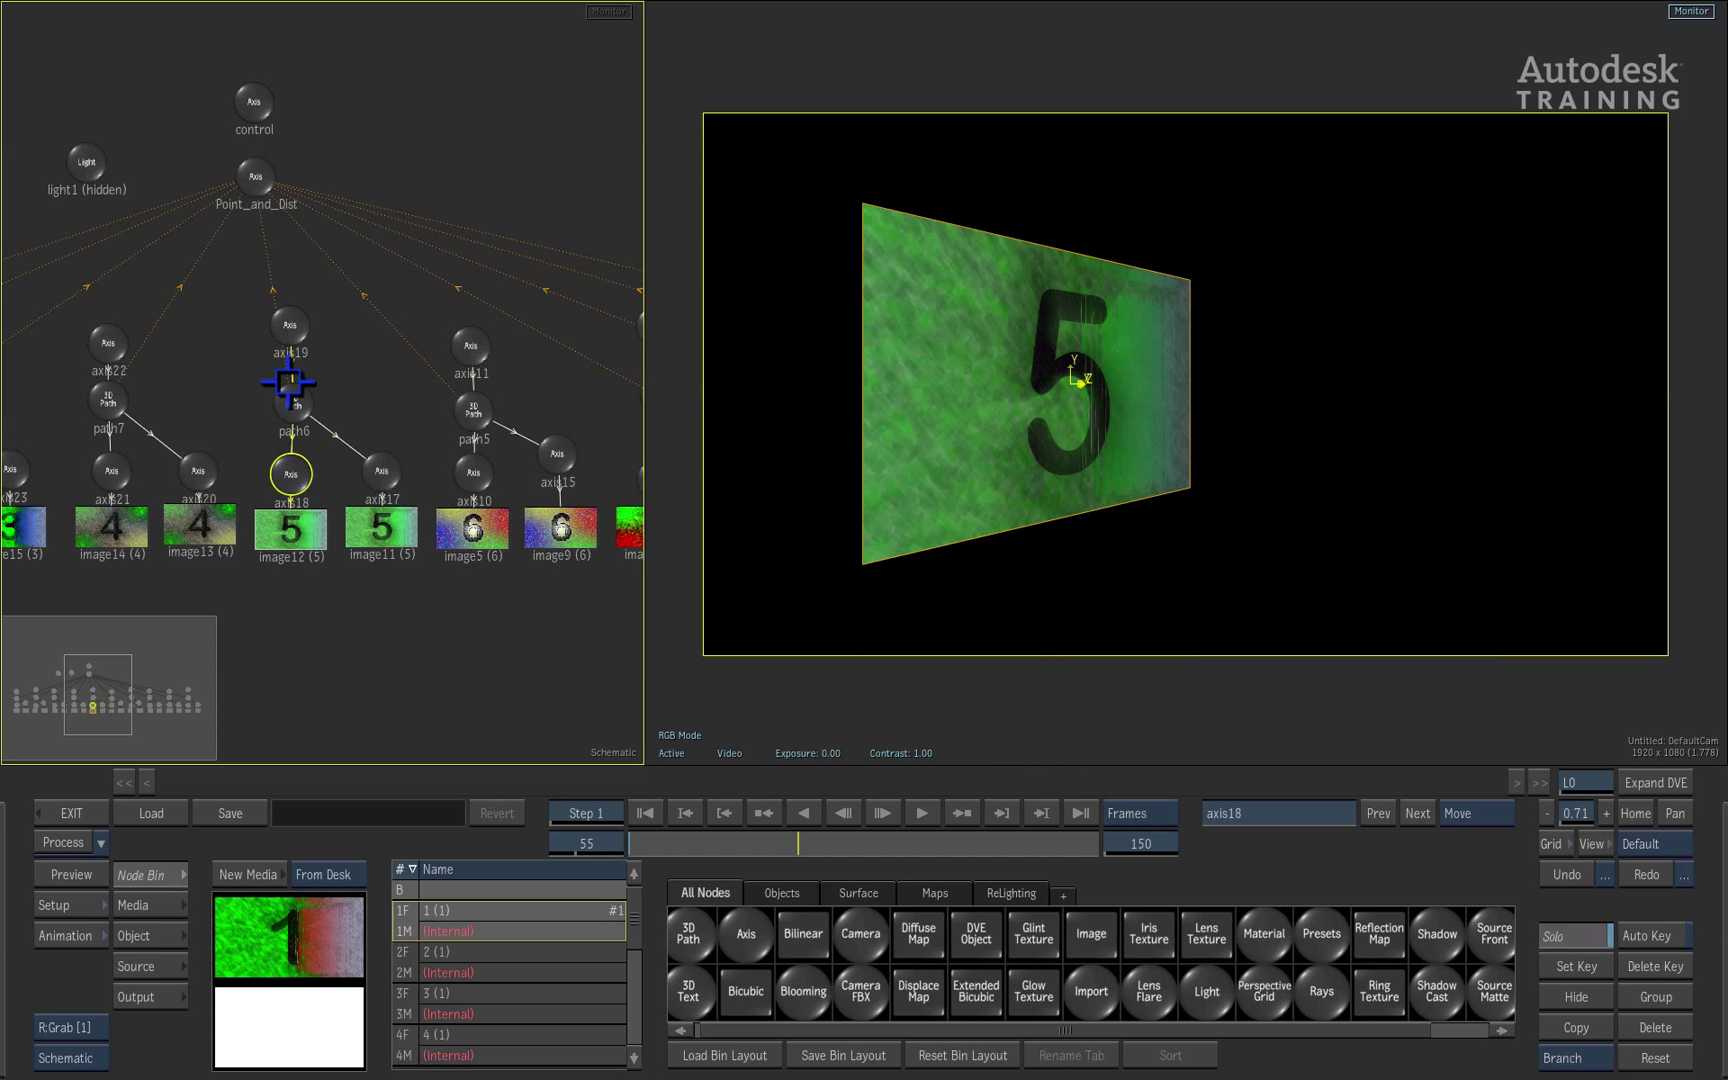
click(291, 335)
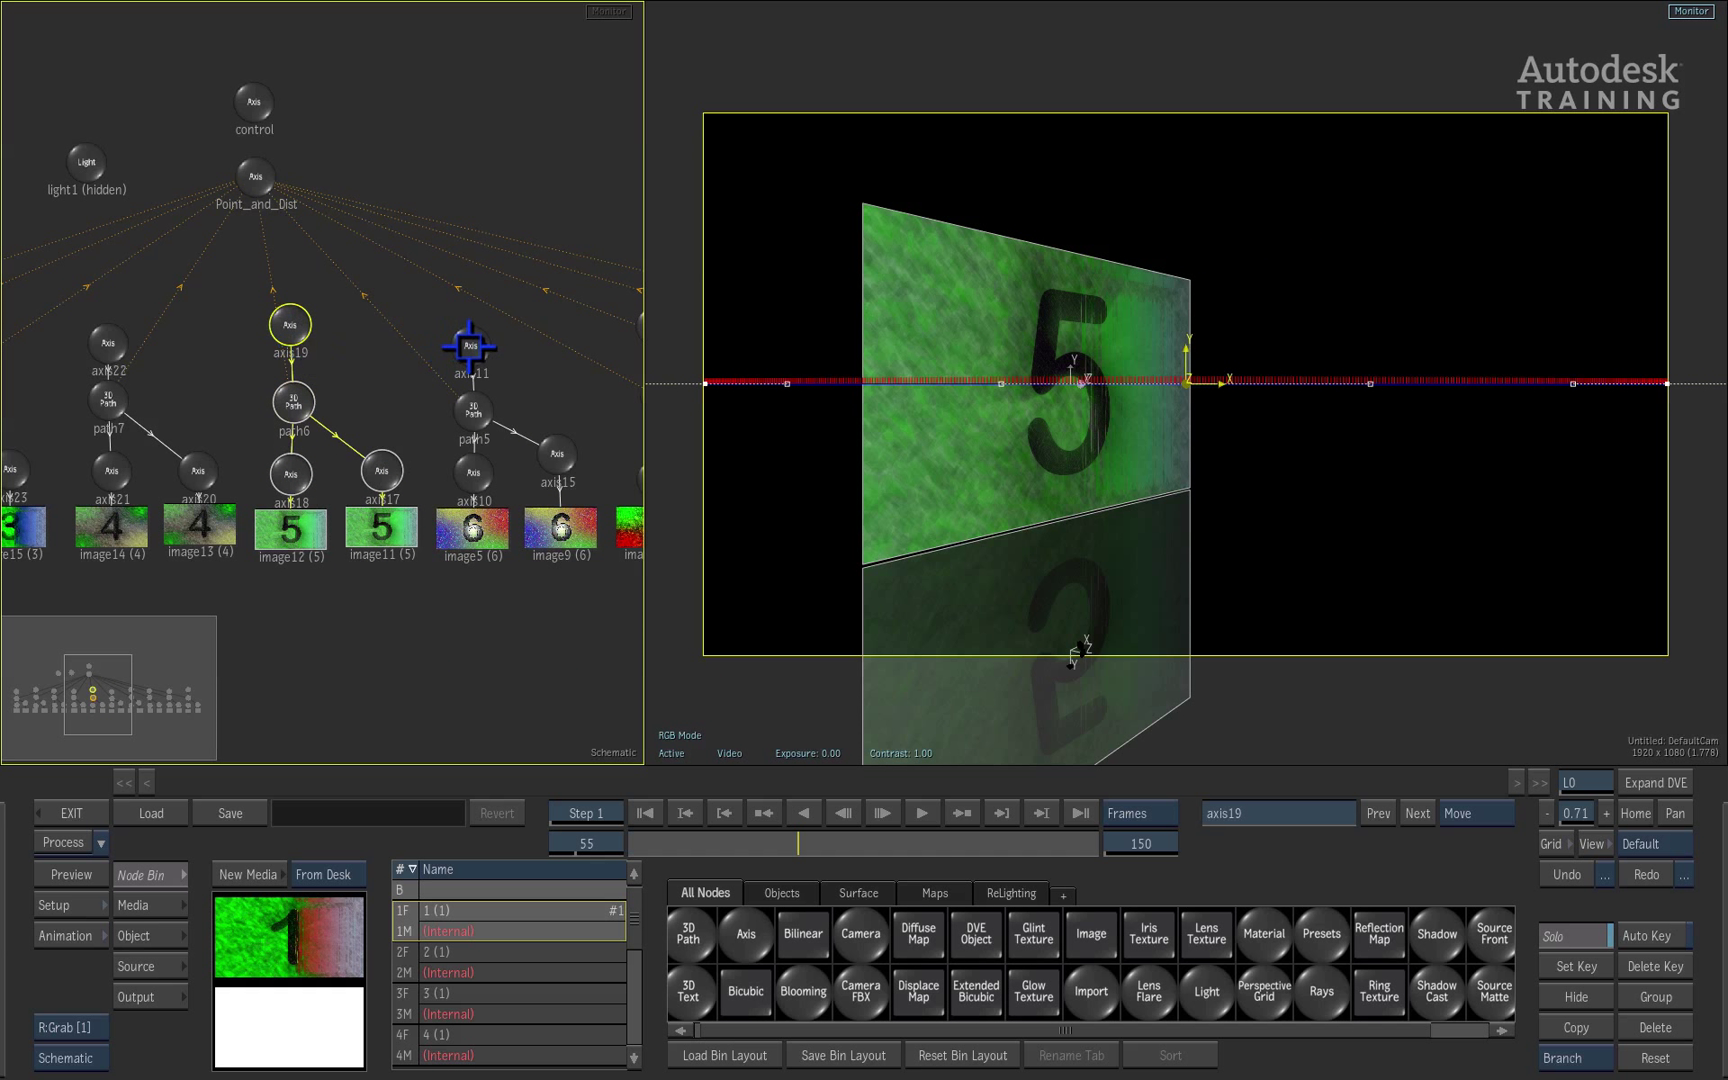
click(470, 350)
- Solo the green 4 and 5 card branches in turn, ending on the 6 card's axis11 branch
click(473, 472)
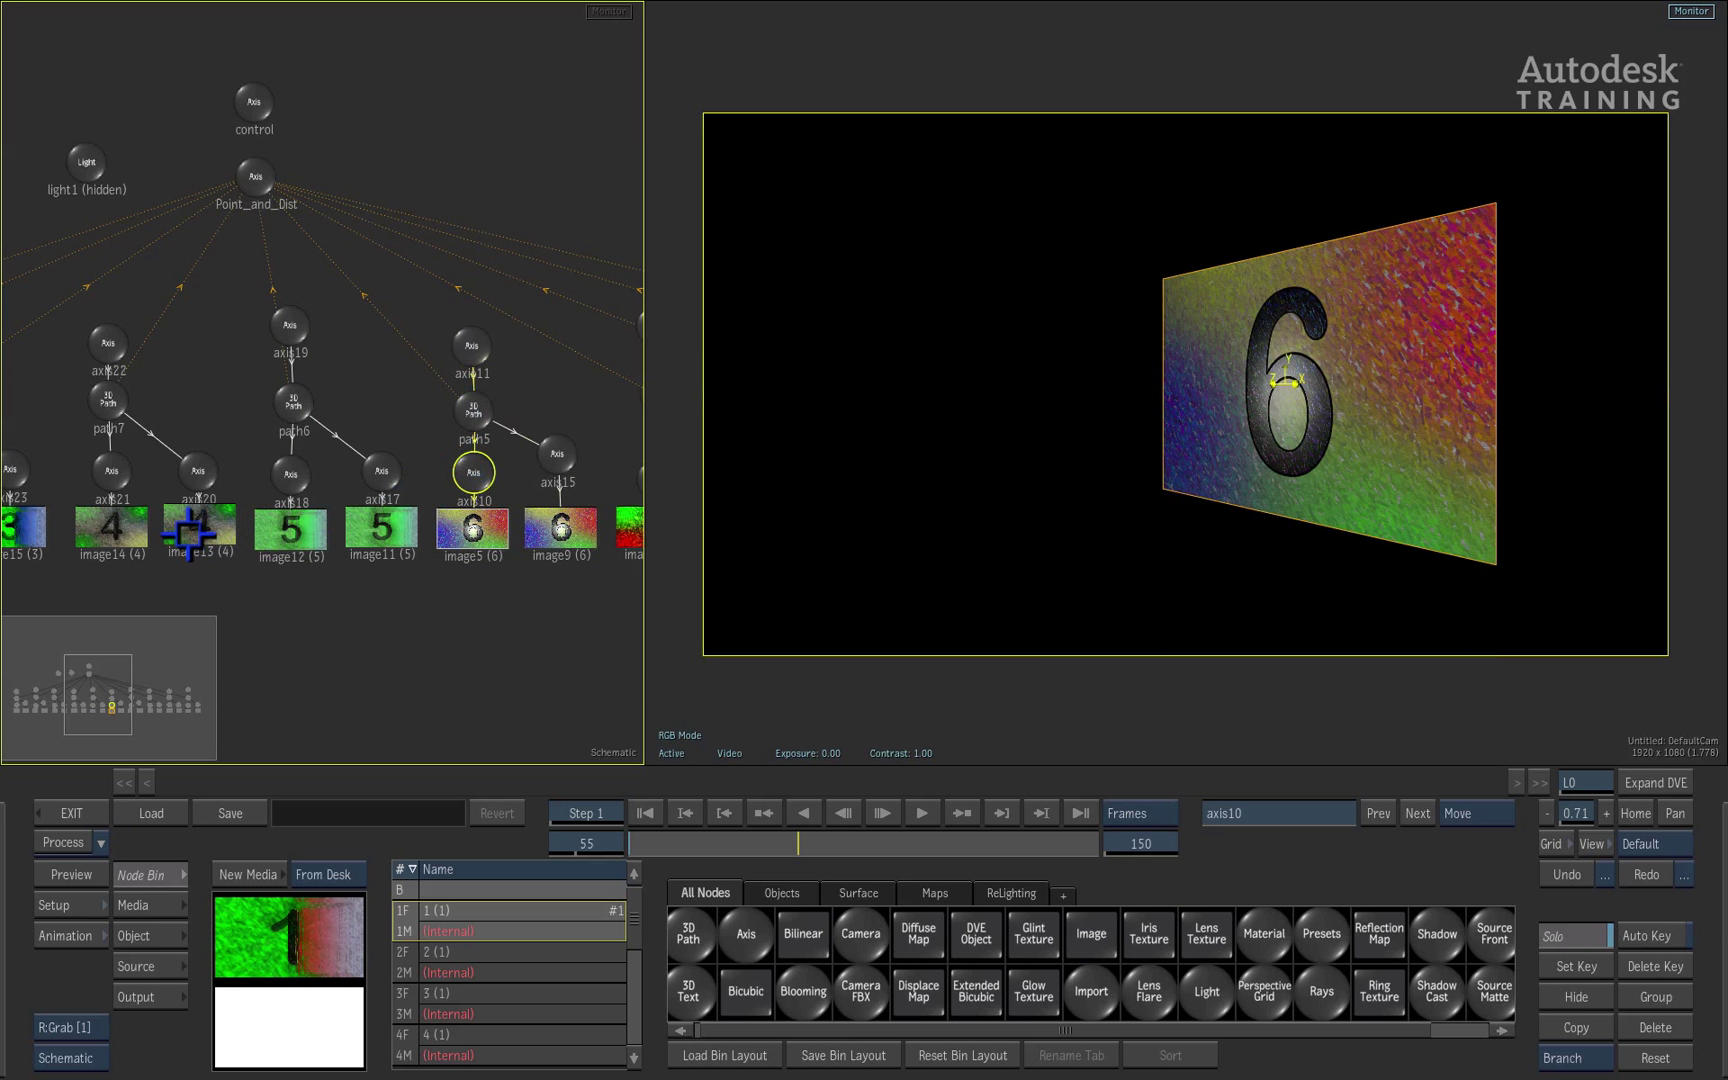
click(200, 525)
click(107, 350)
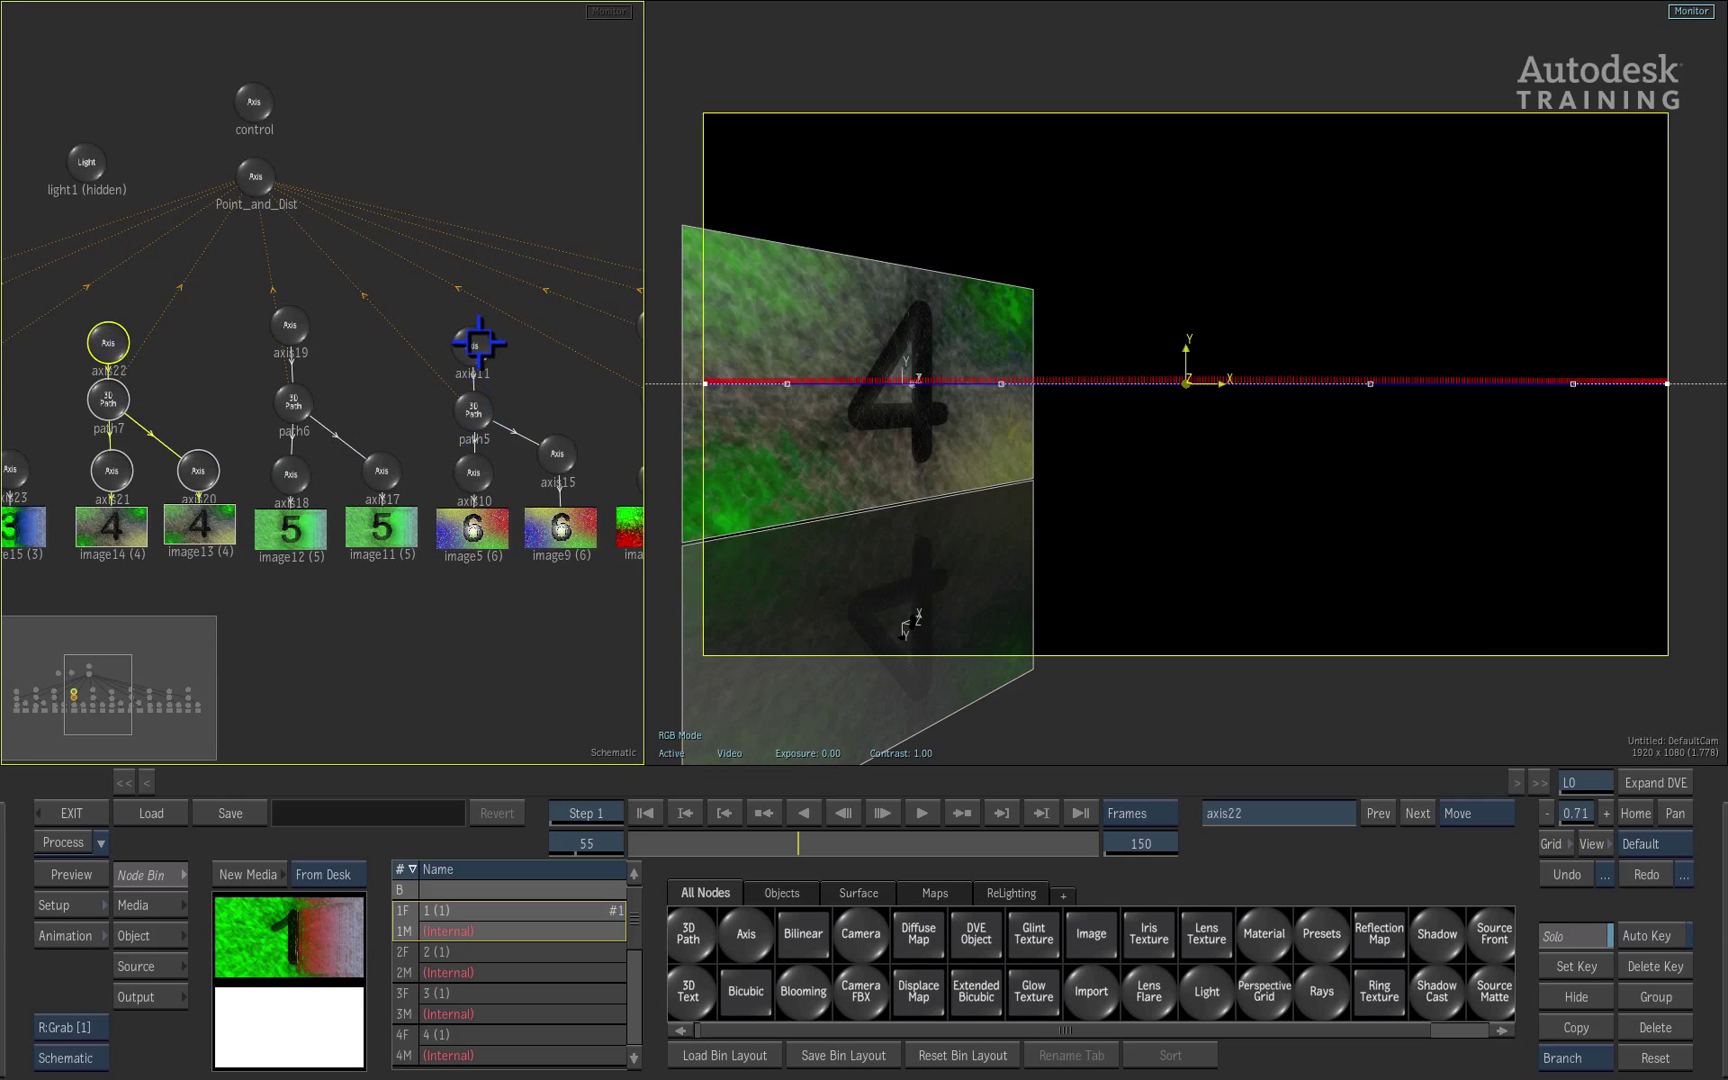
click(470, 350)
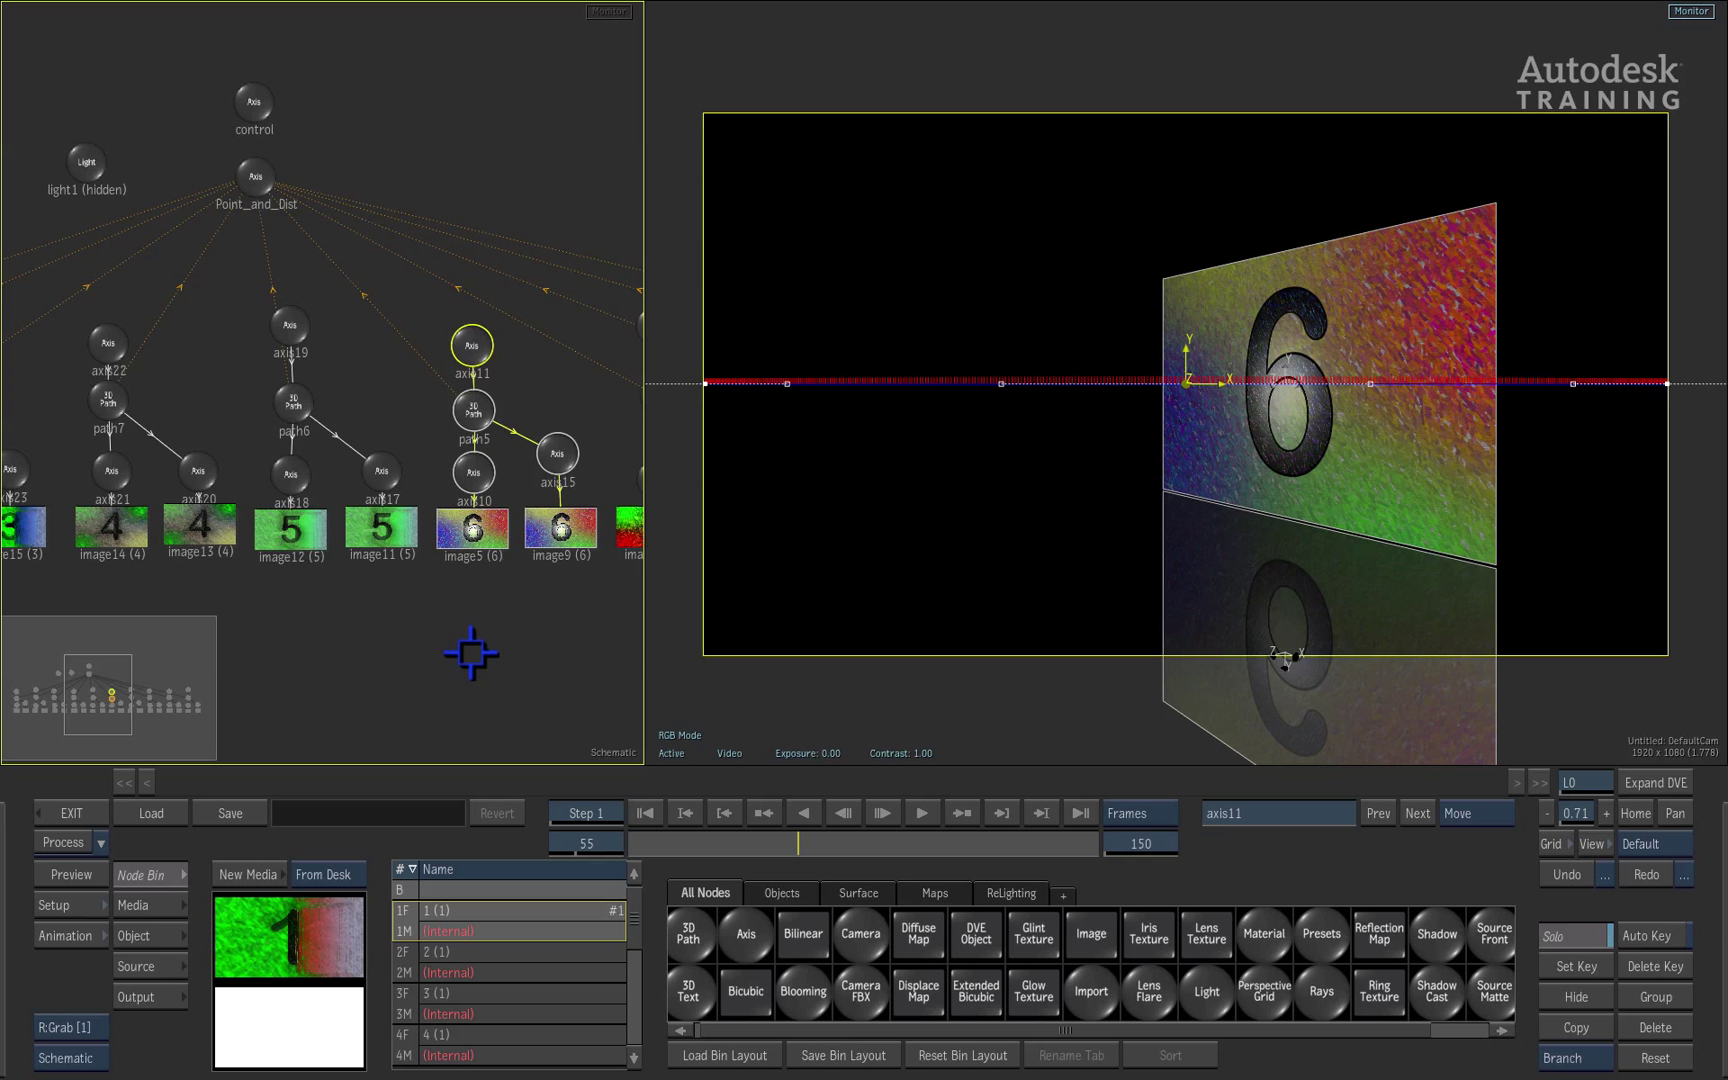
click(381, 527)
click(290, 528)
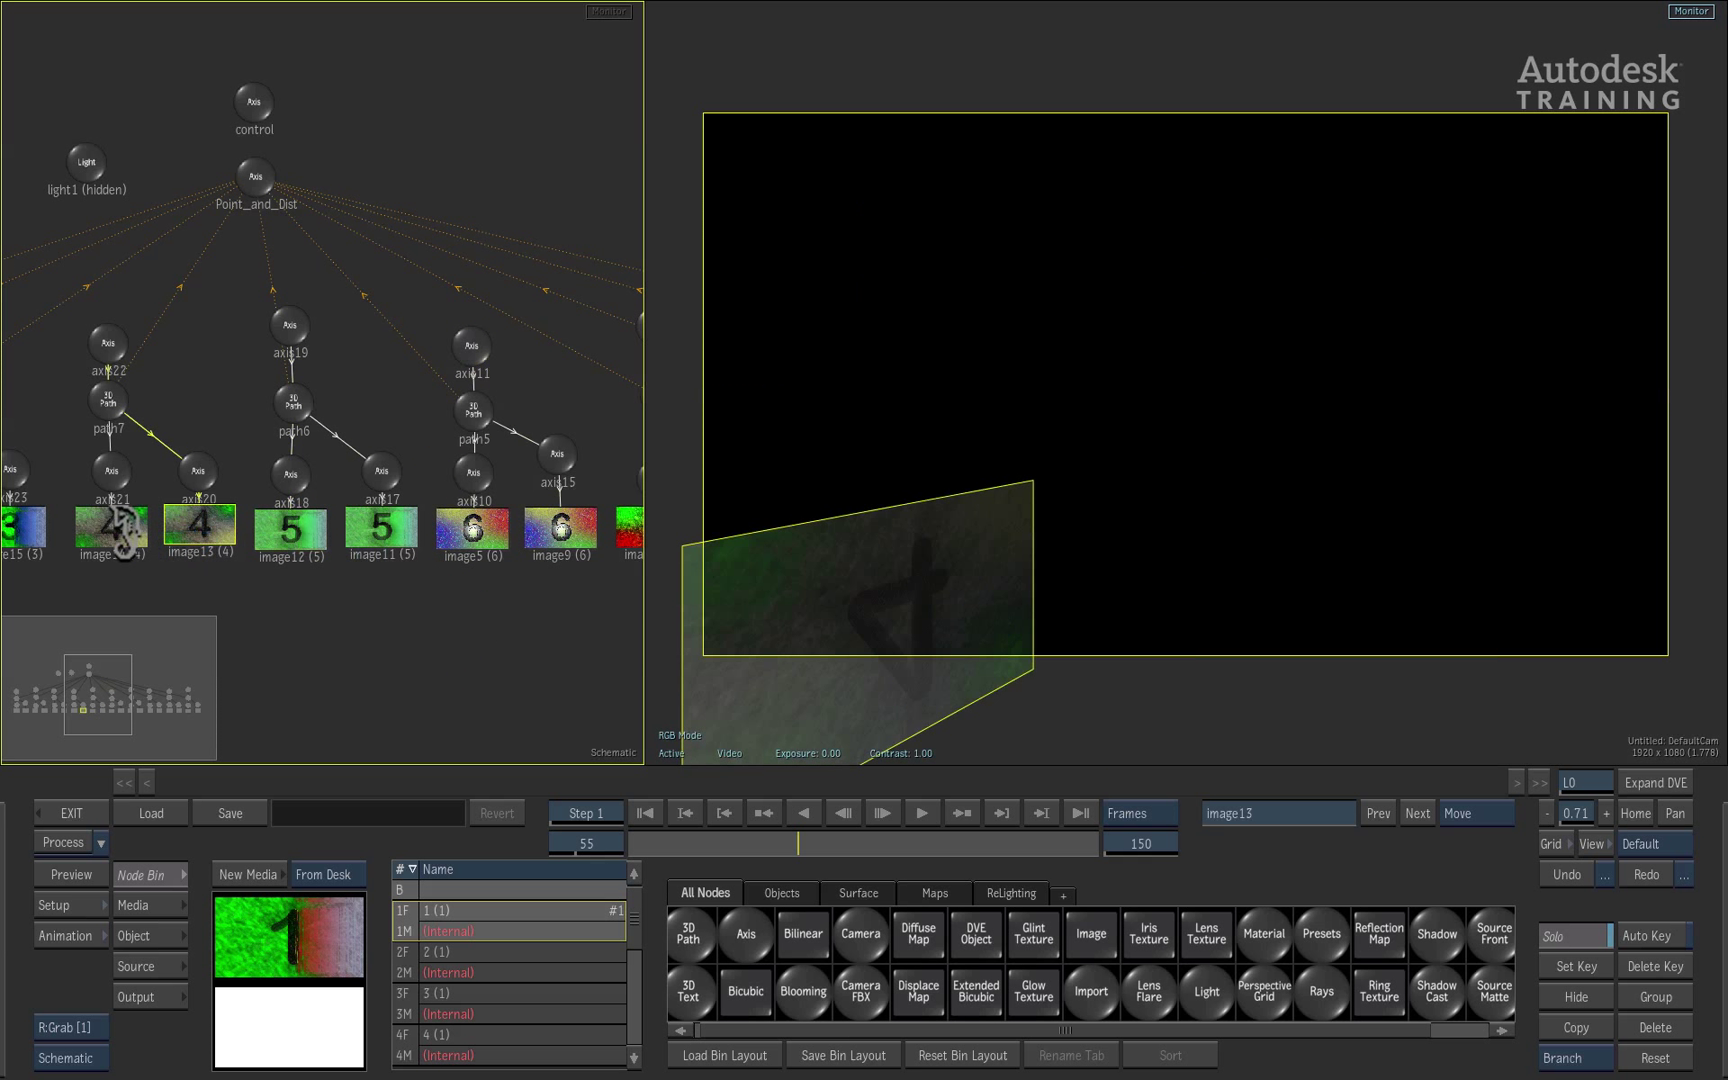
click(381, 527)
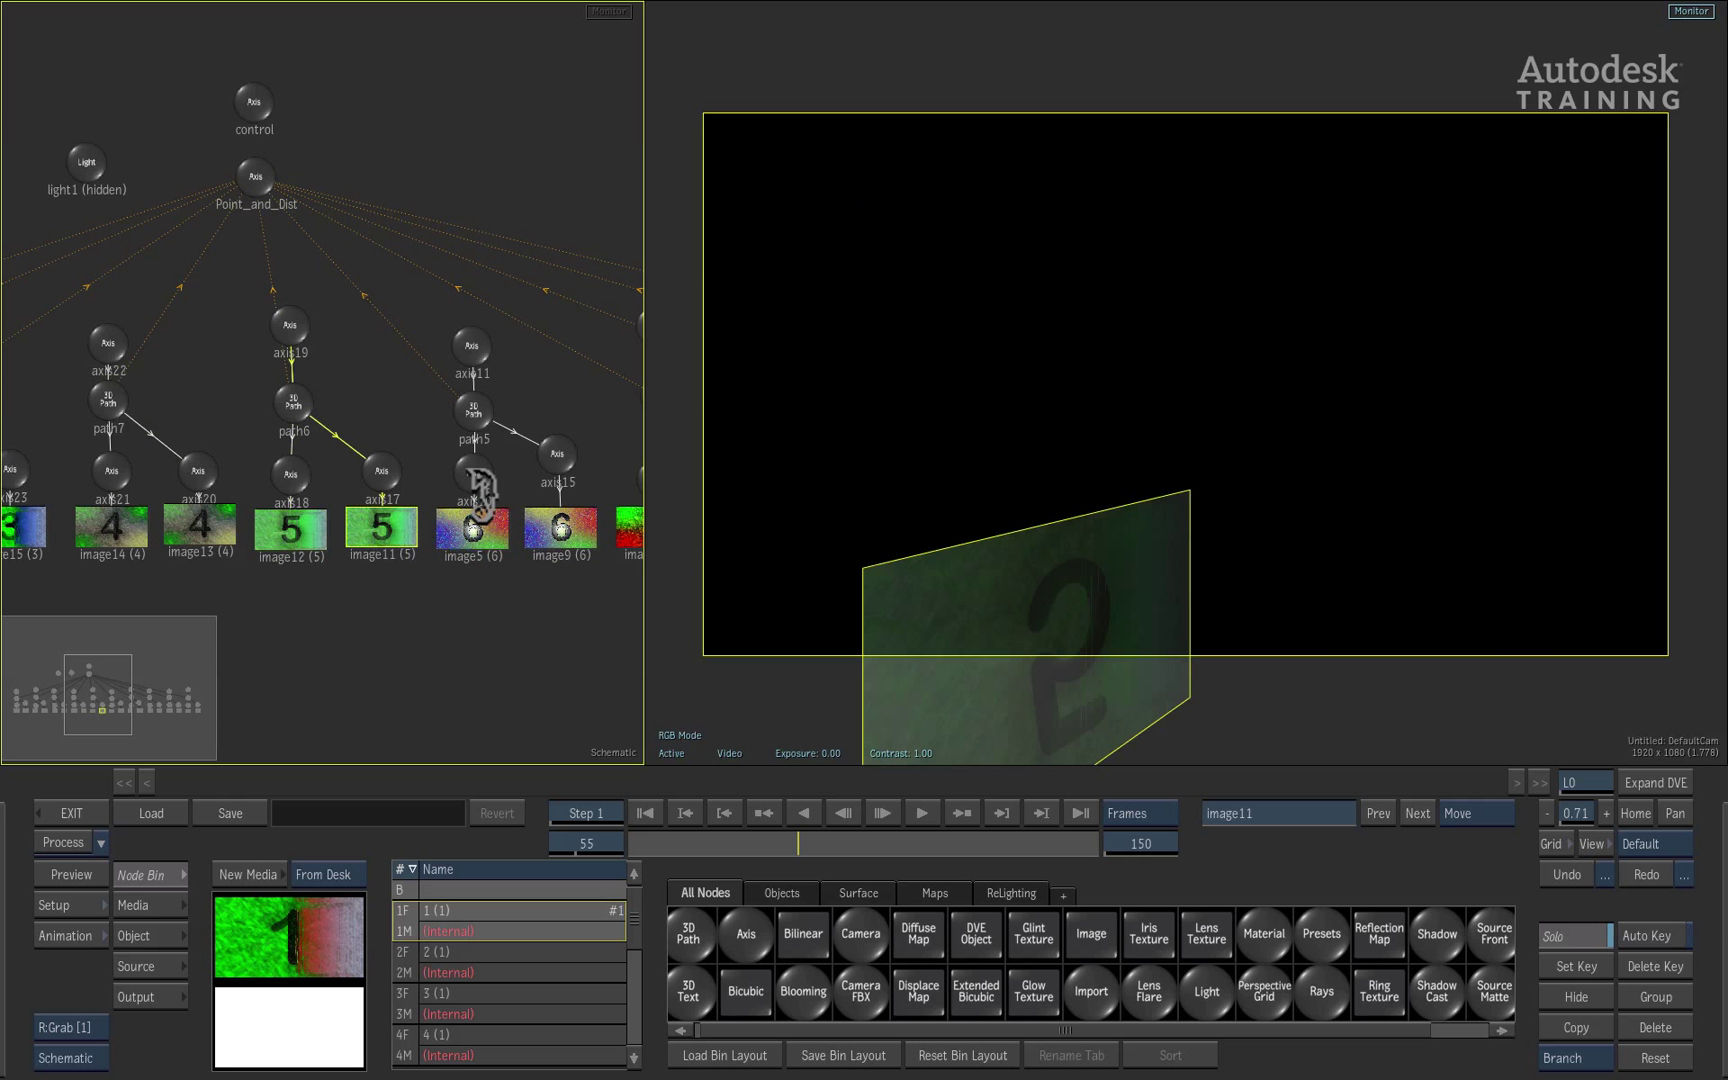
click(472, 345)
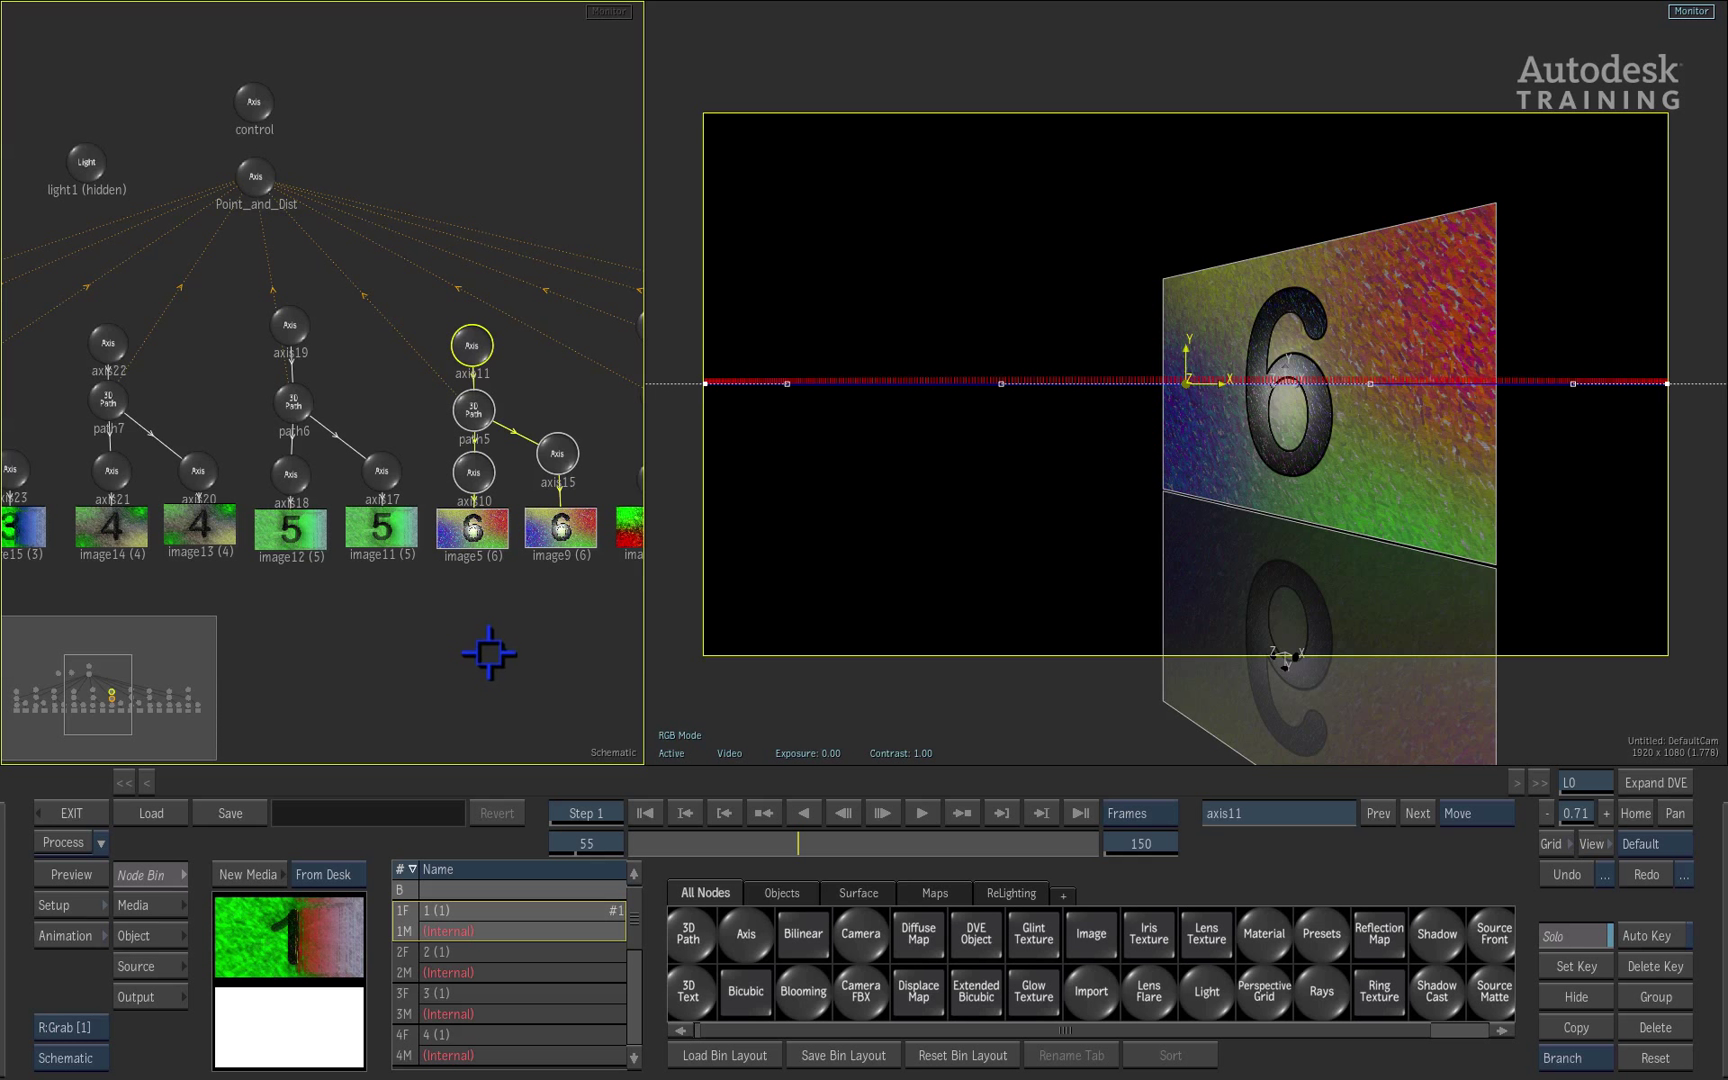
- Turn Branch Solo off so all cards return, and select light1 in the scene
click(1588, 932)
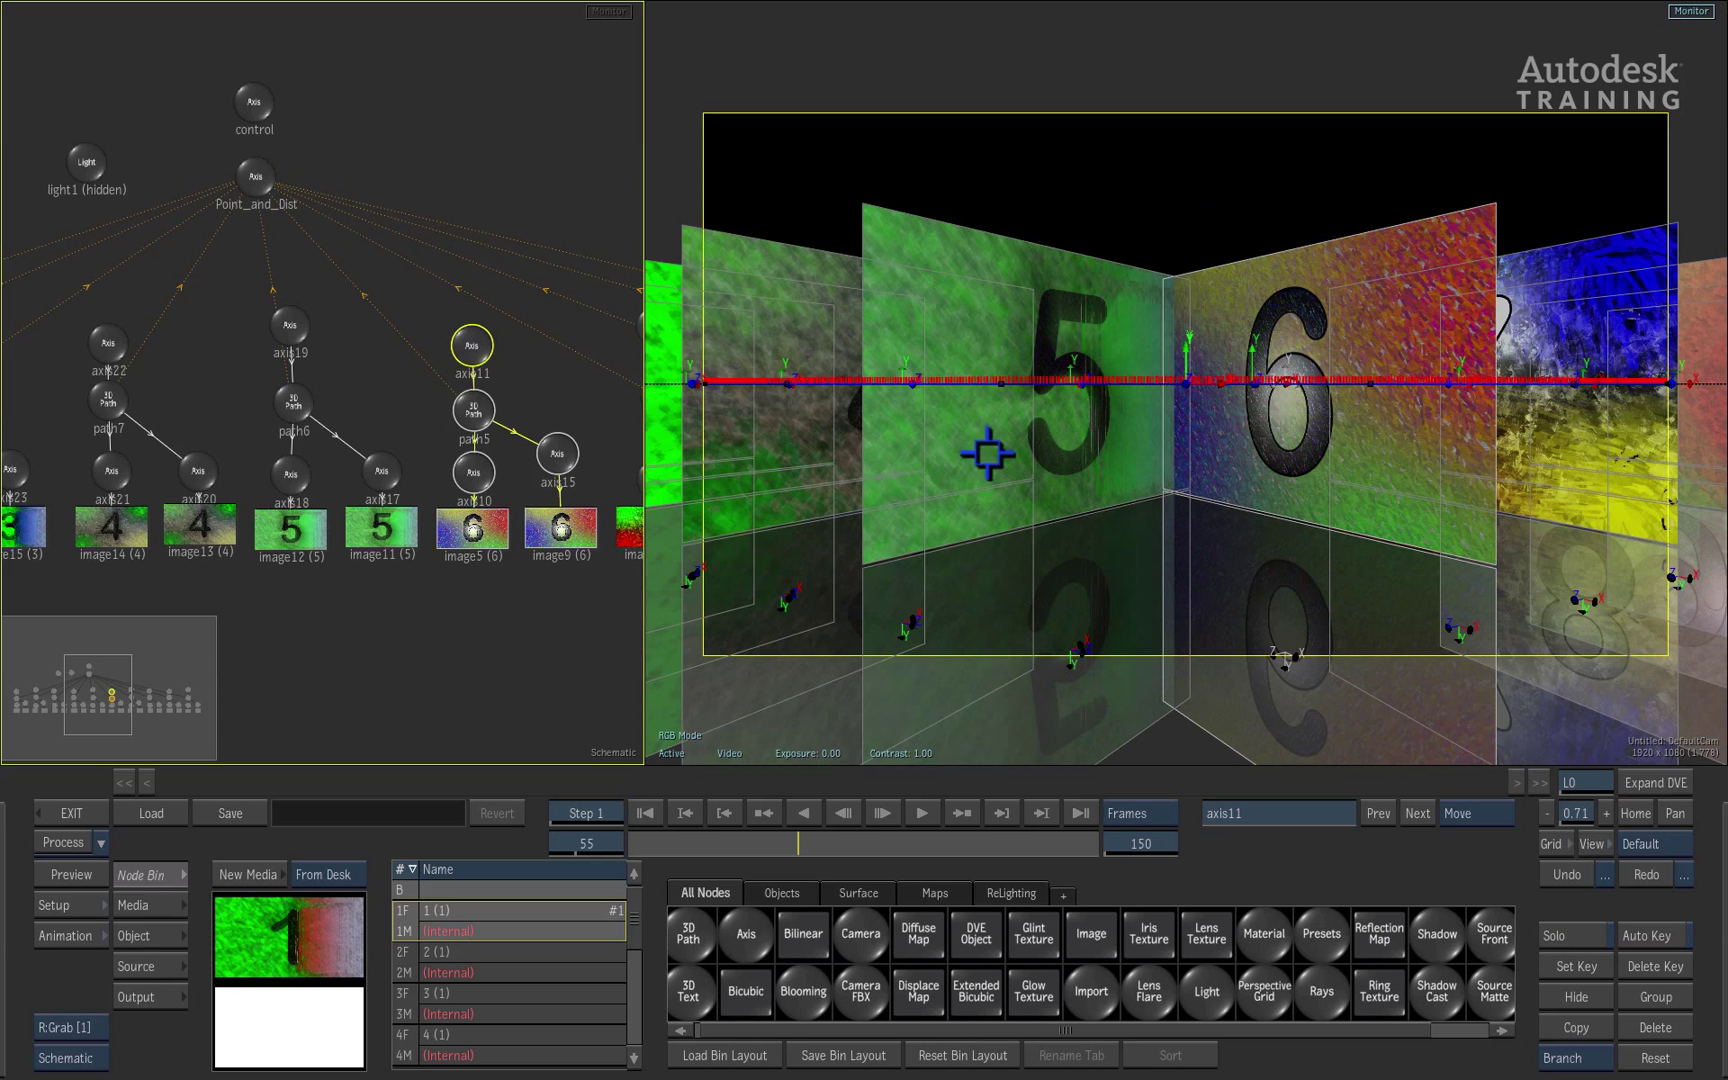
click(91, 155)
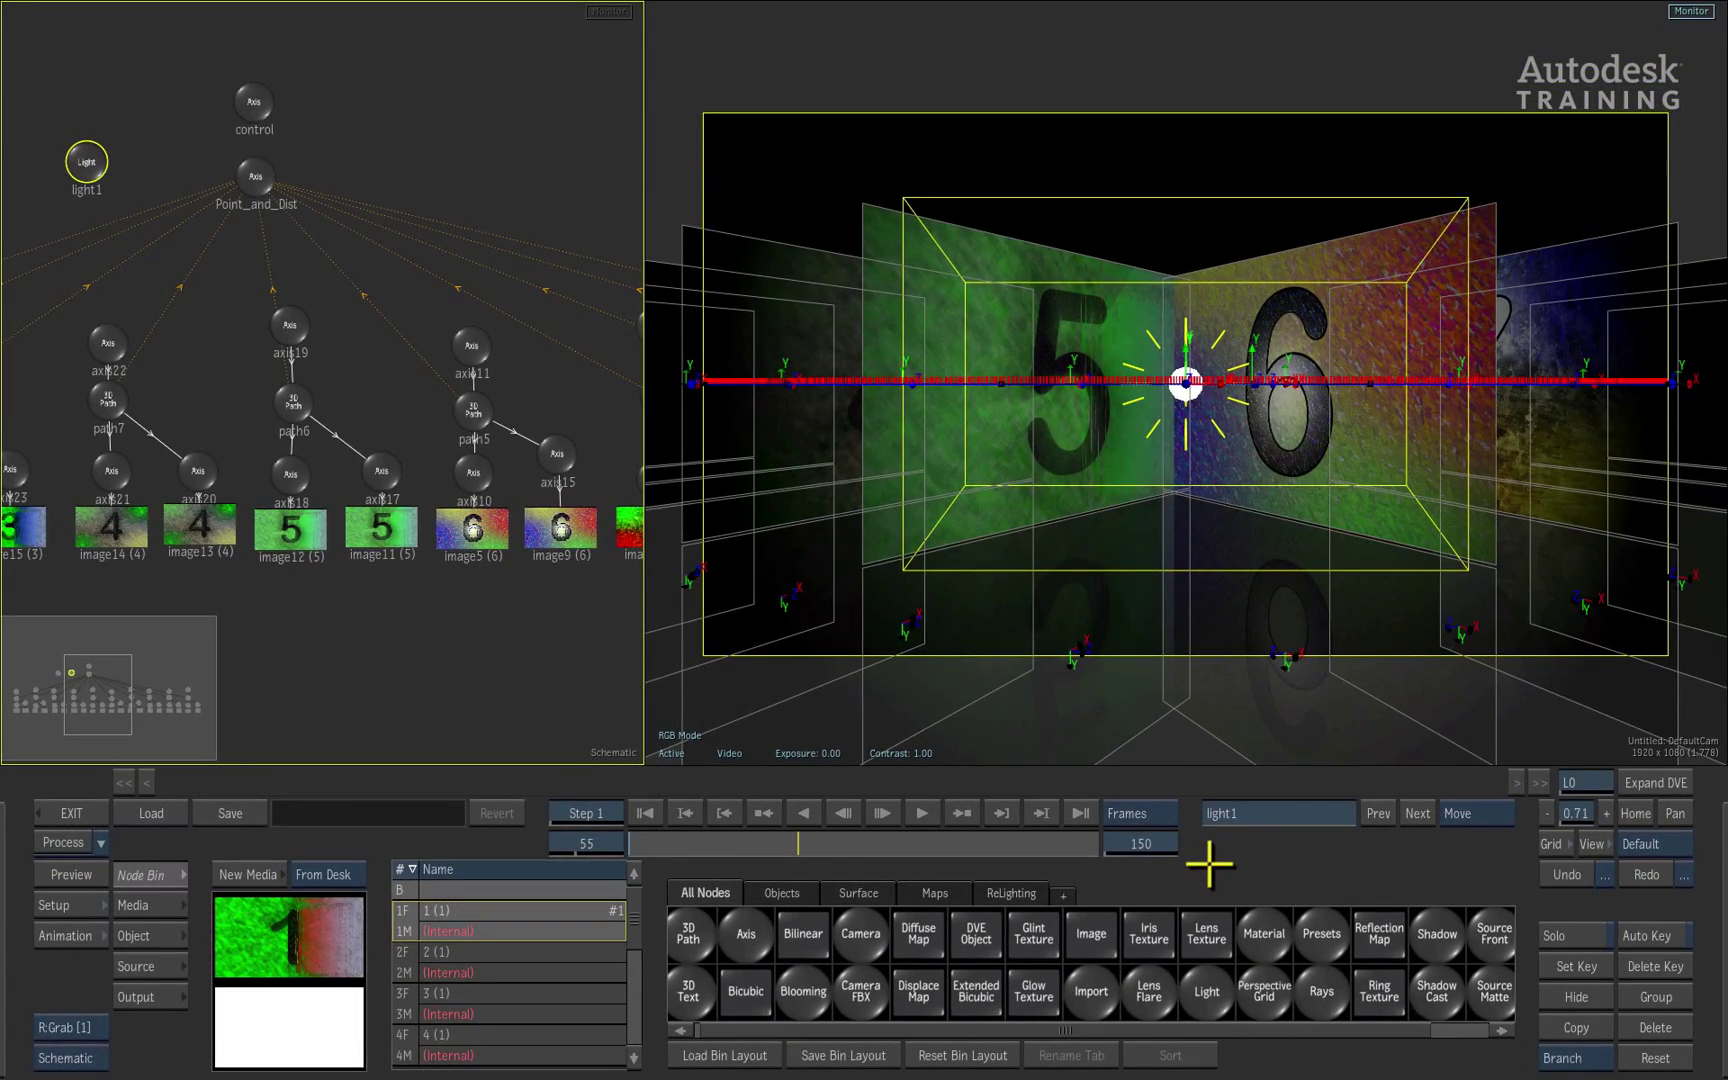
key(ctrl+i)
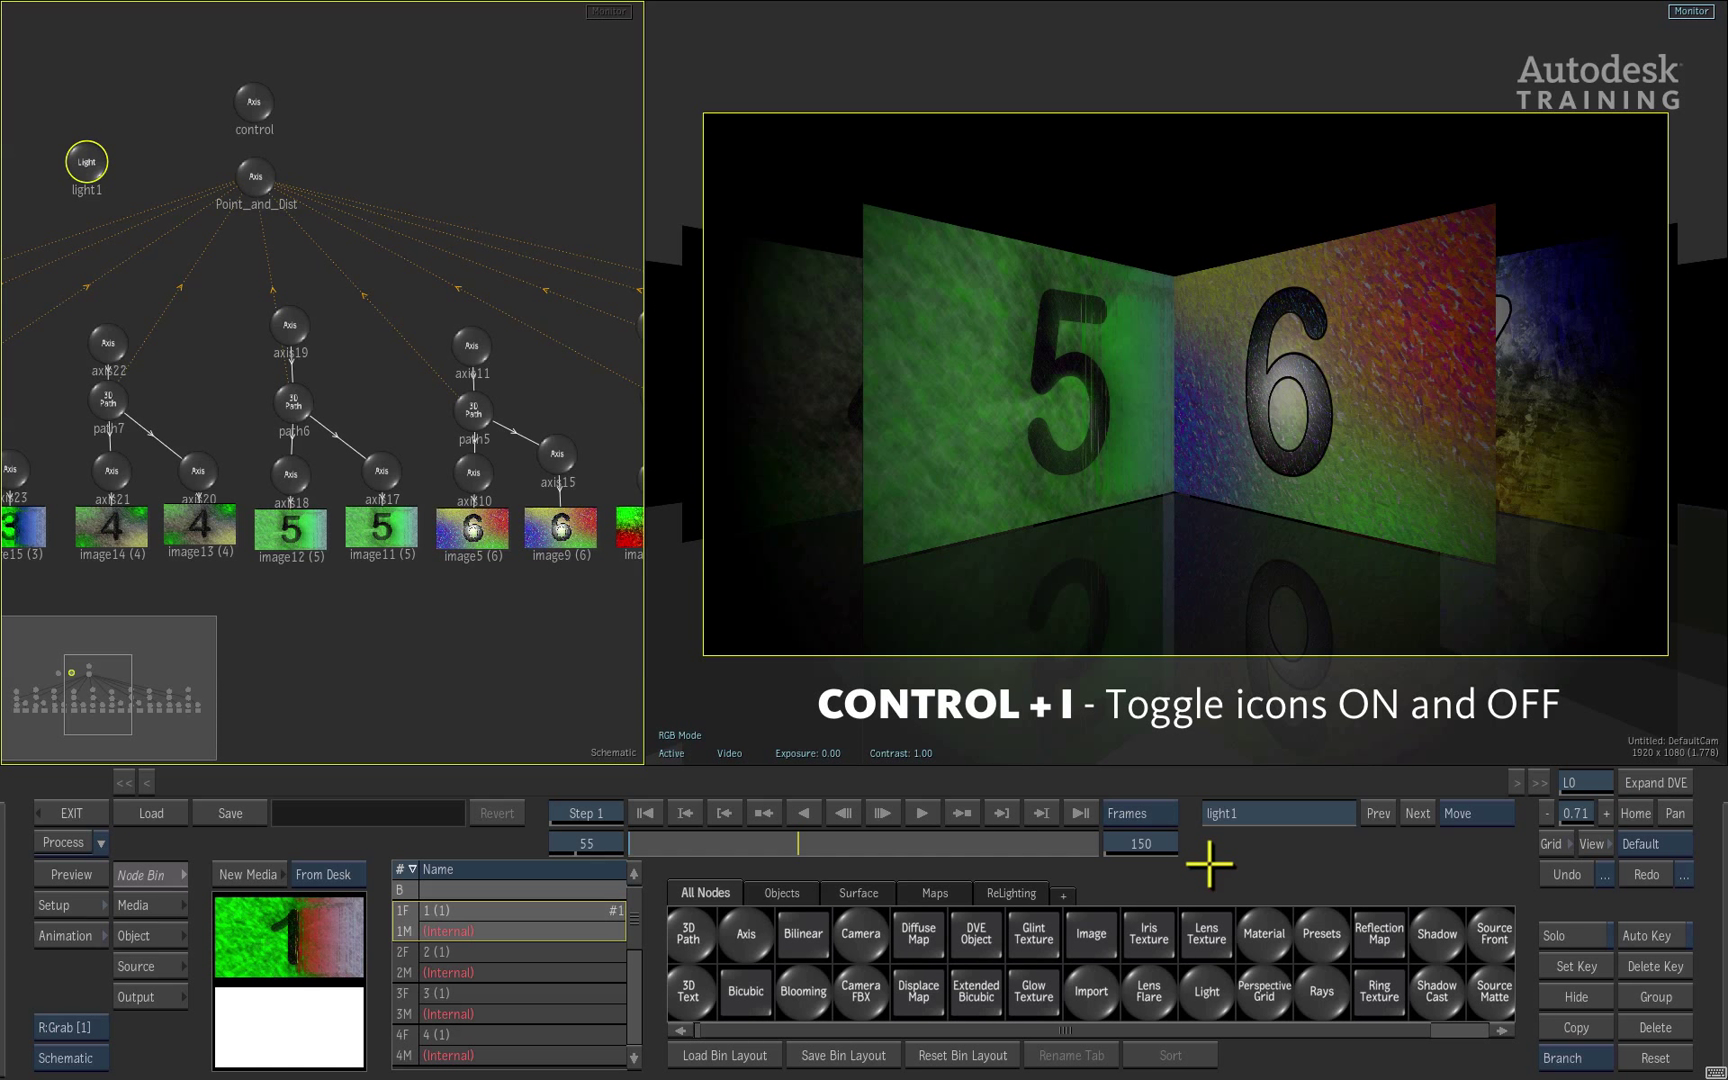
key(ctrl+i)
key(ctrl+i)
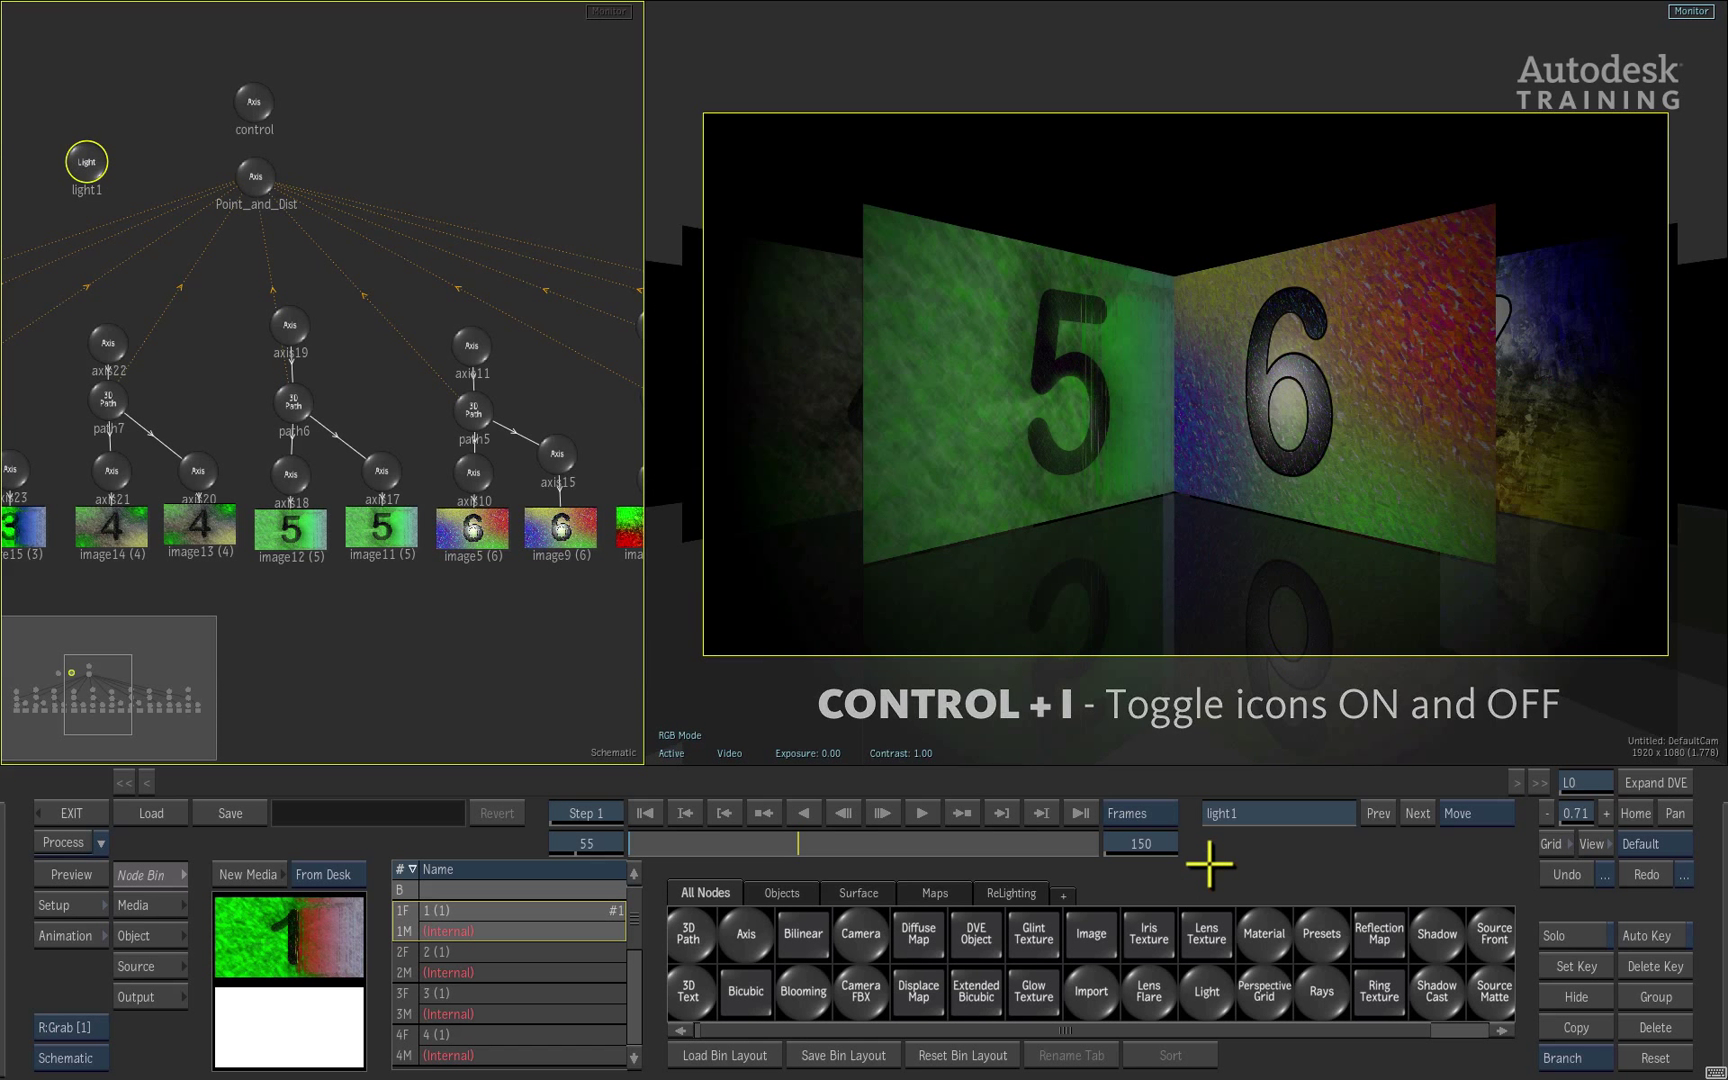
key(ctrl+i)
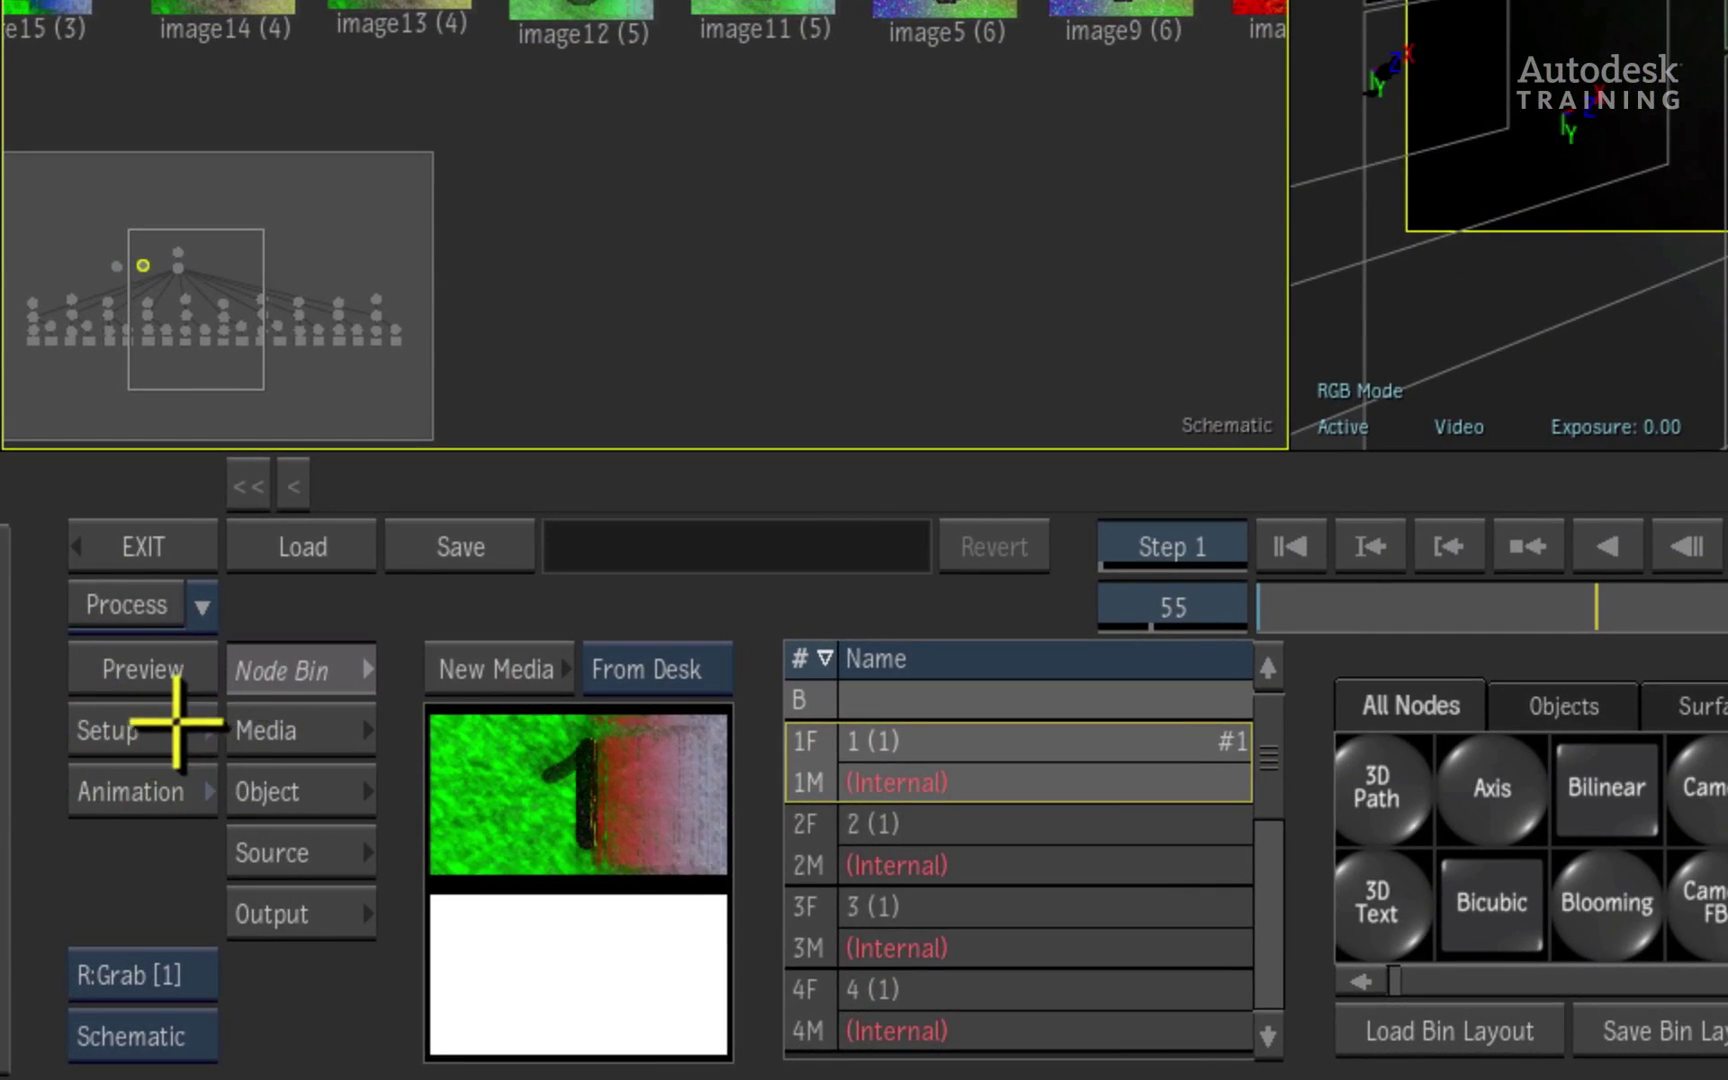
- Open the Setup Preferences and bring up the Display Icons choices
click(156, 776)
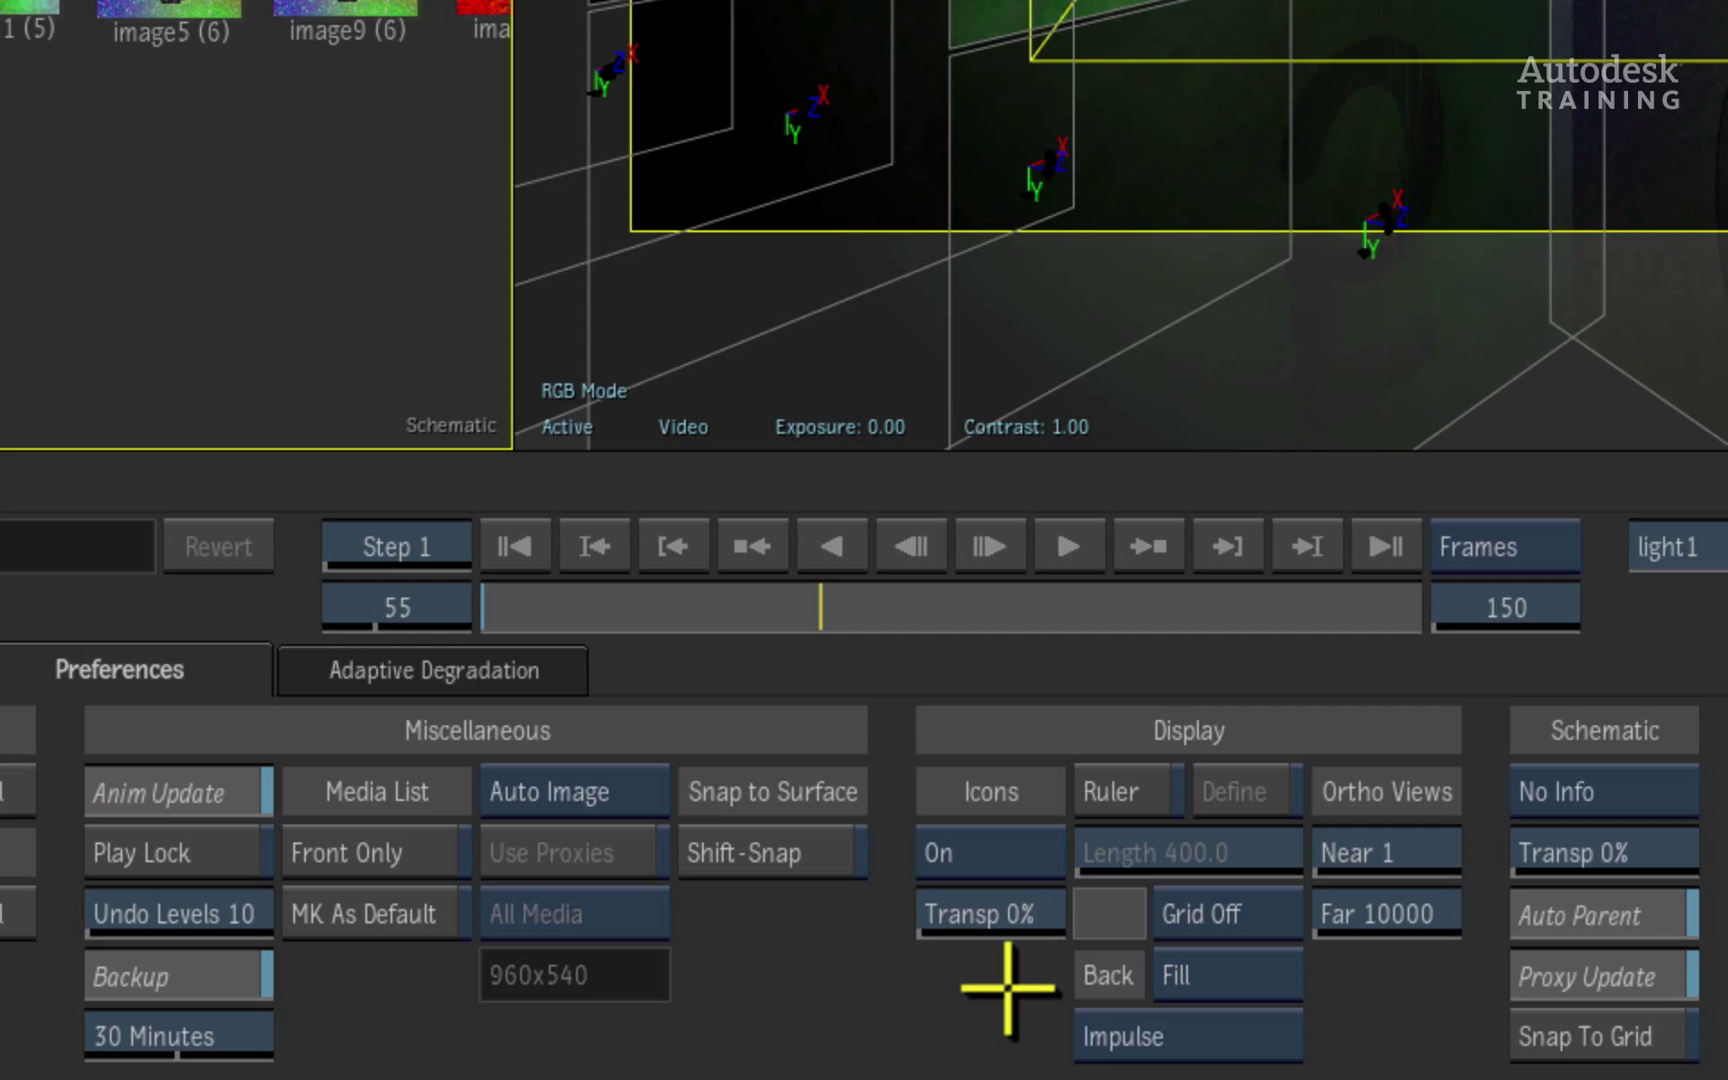
click(1058, 853)
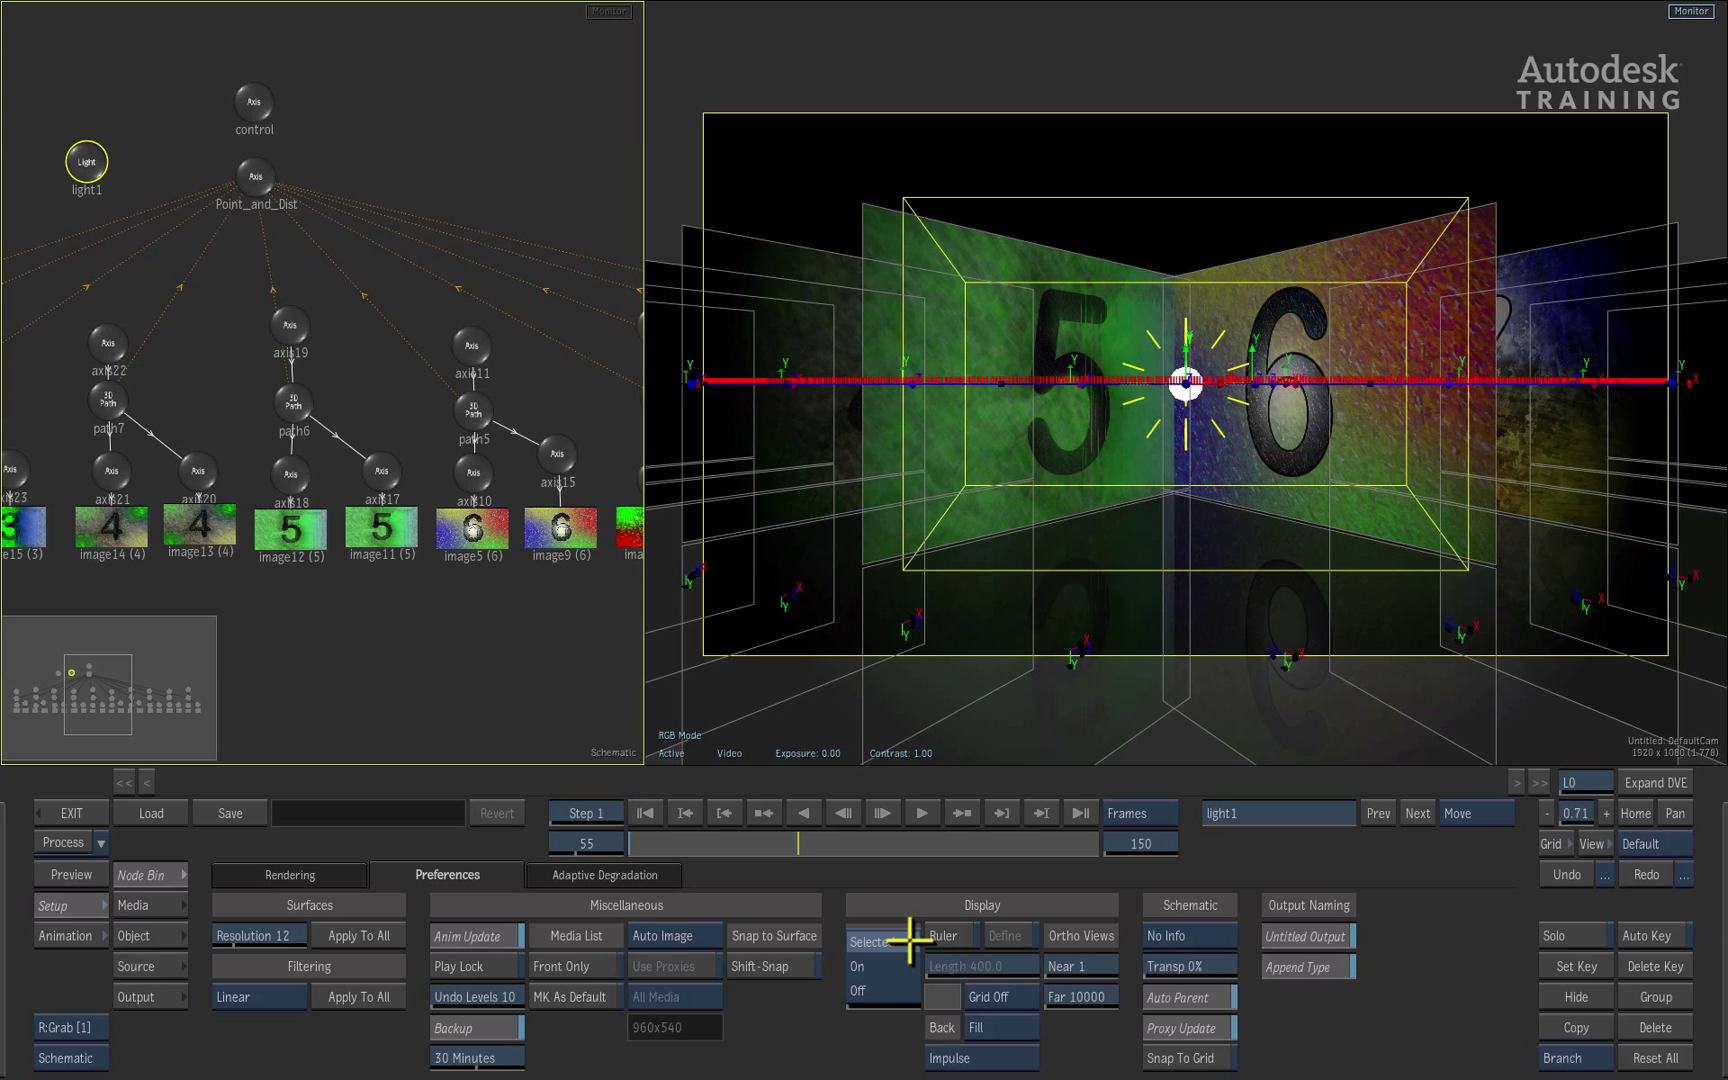
- Set Display Icons to Selected, then select axis10, image11, image12 and axis19 to check icons
click(908, 940)
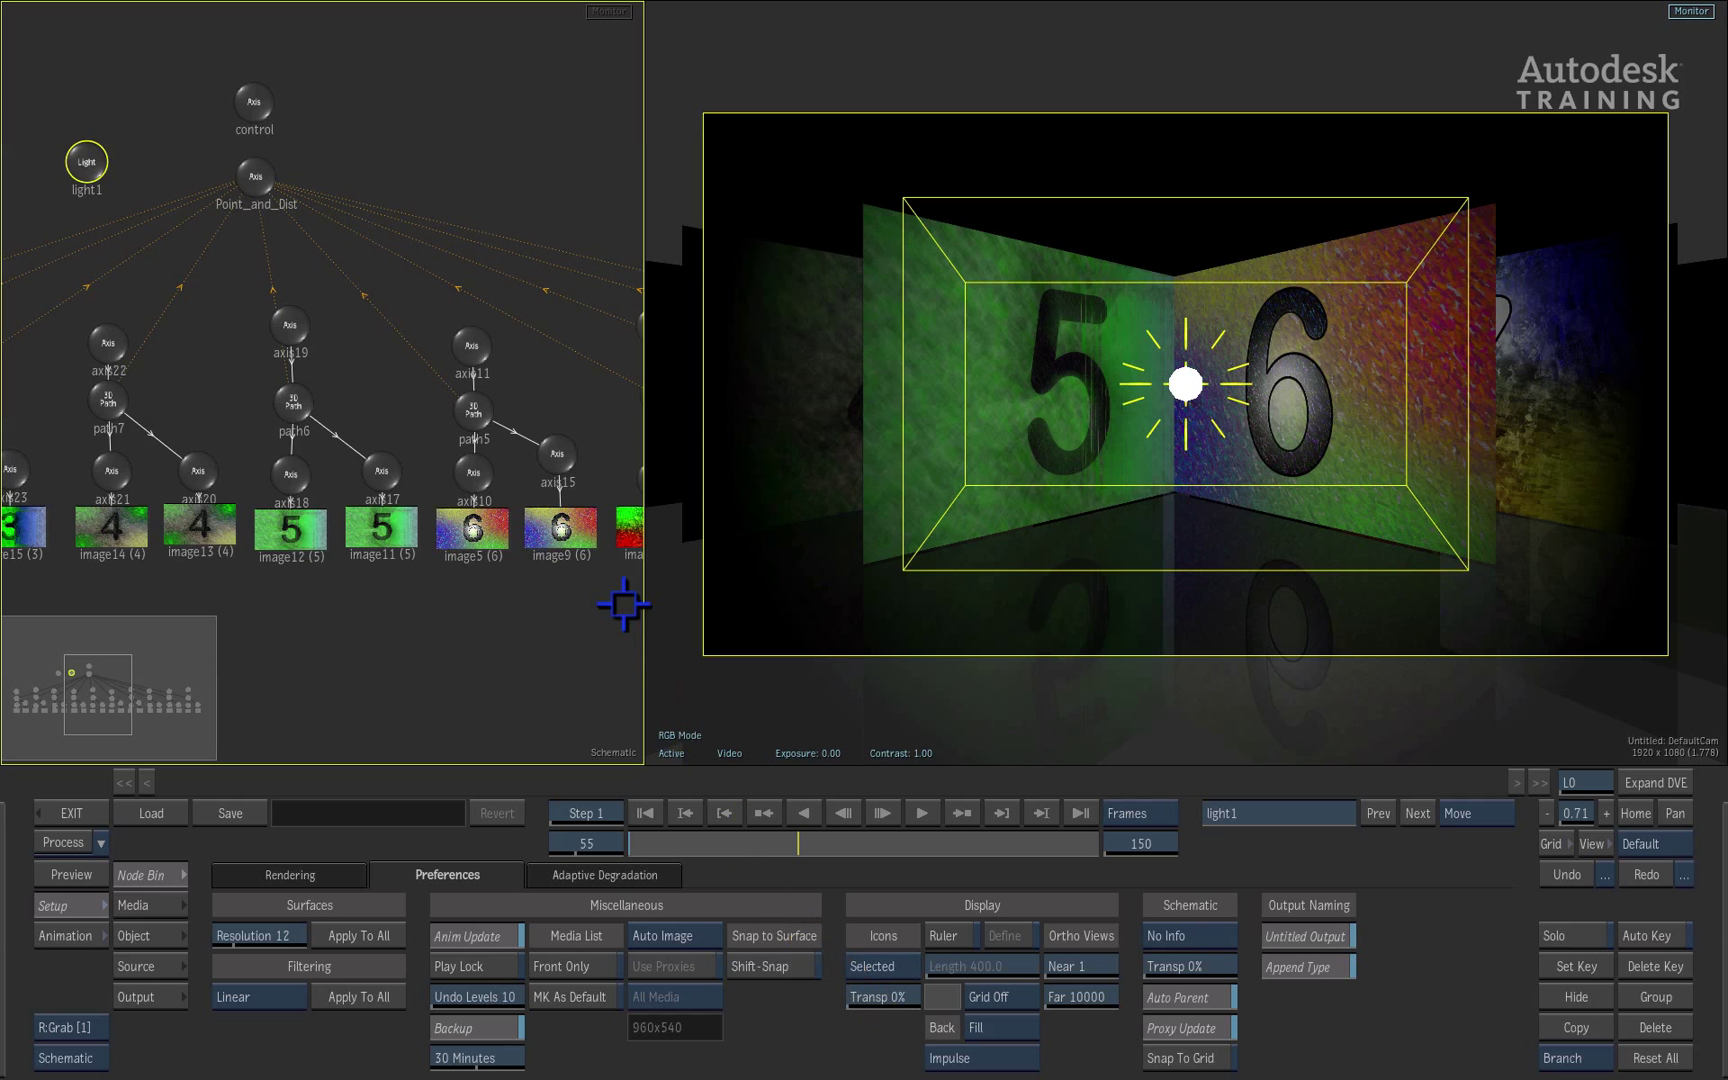
click(562, 530)
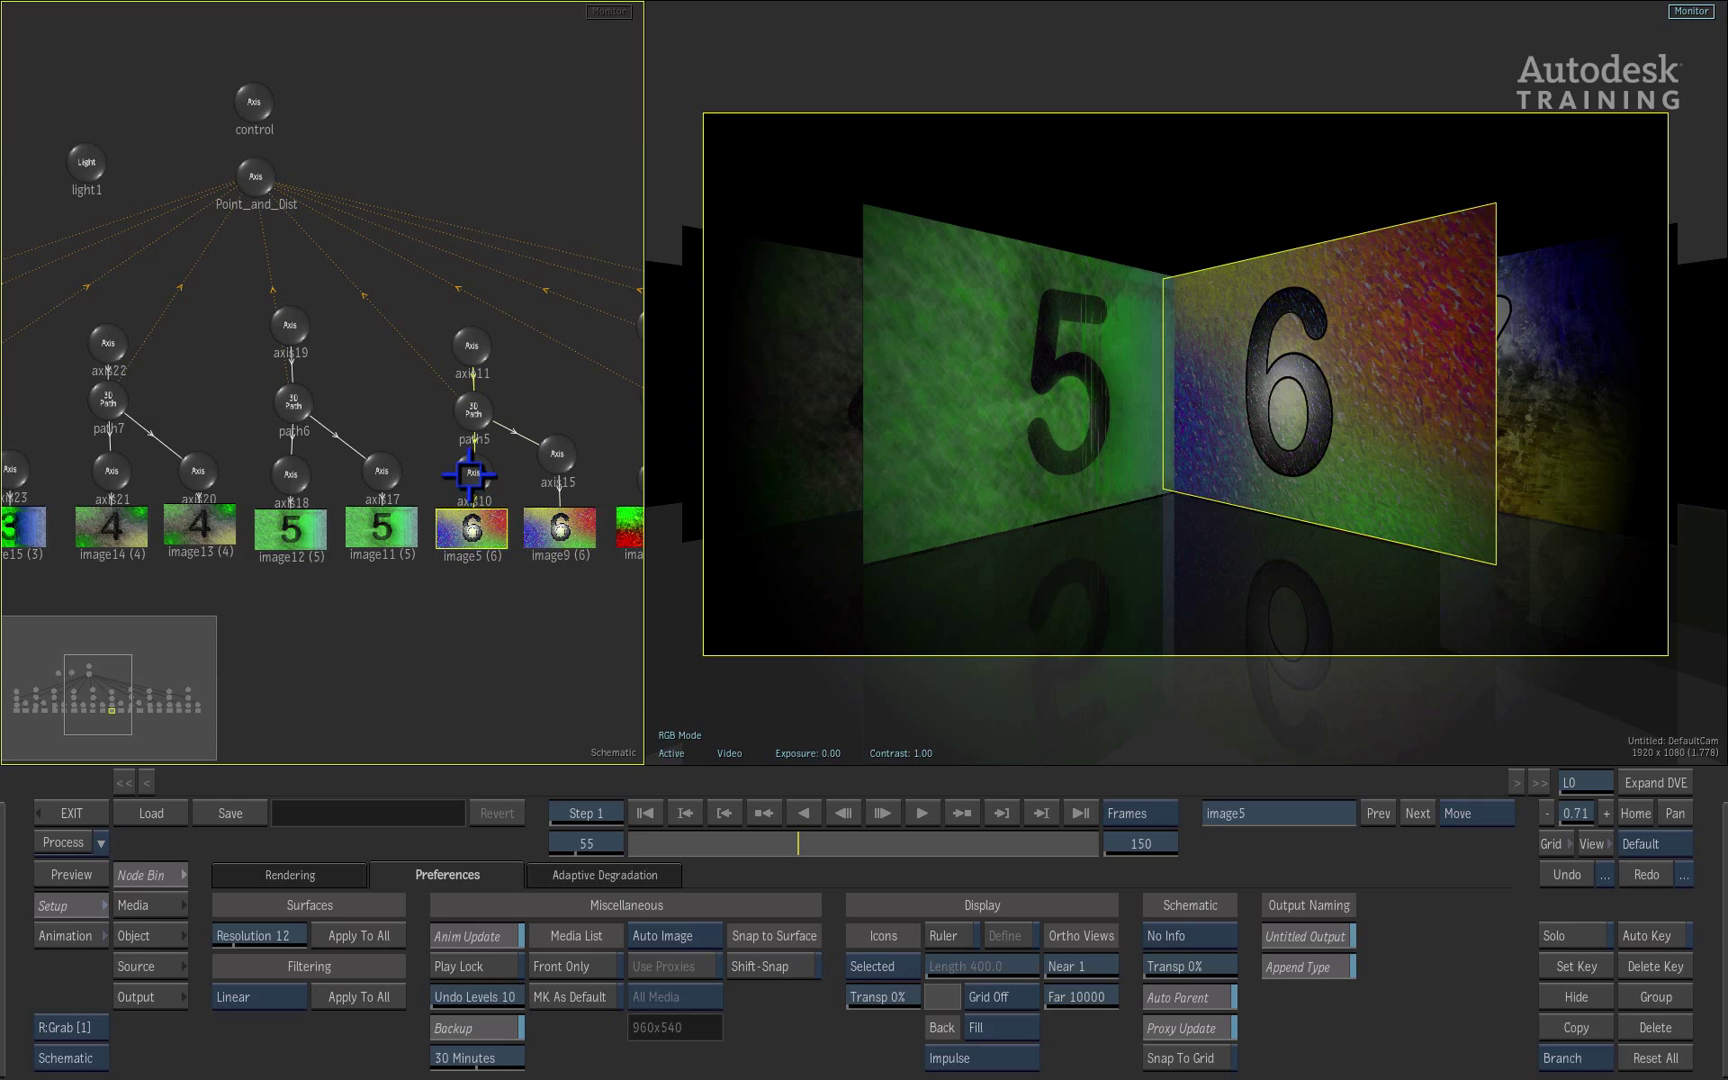
click(473, 473)
click(545, 522)
click(386, 528)
click(290, 525)
click(292, 322)
- Select image13, axis20, axis11 and finally image5, then toggle viewer icons with Ctrl+I
click(190, 521)
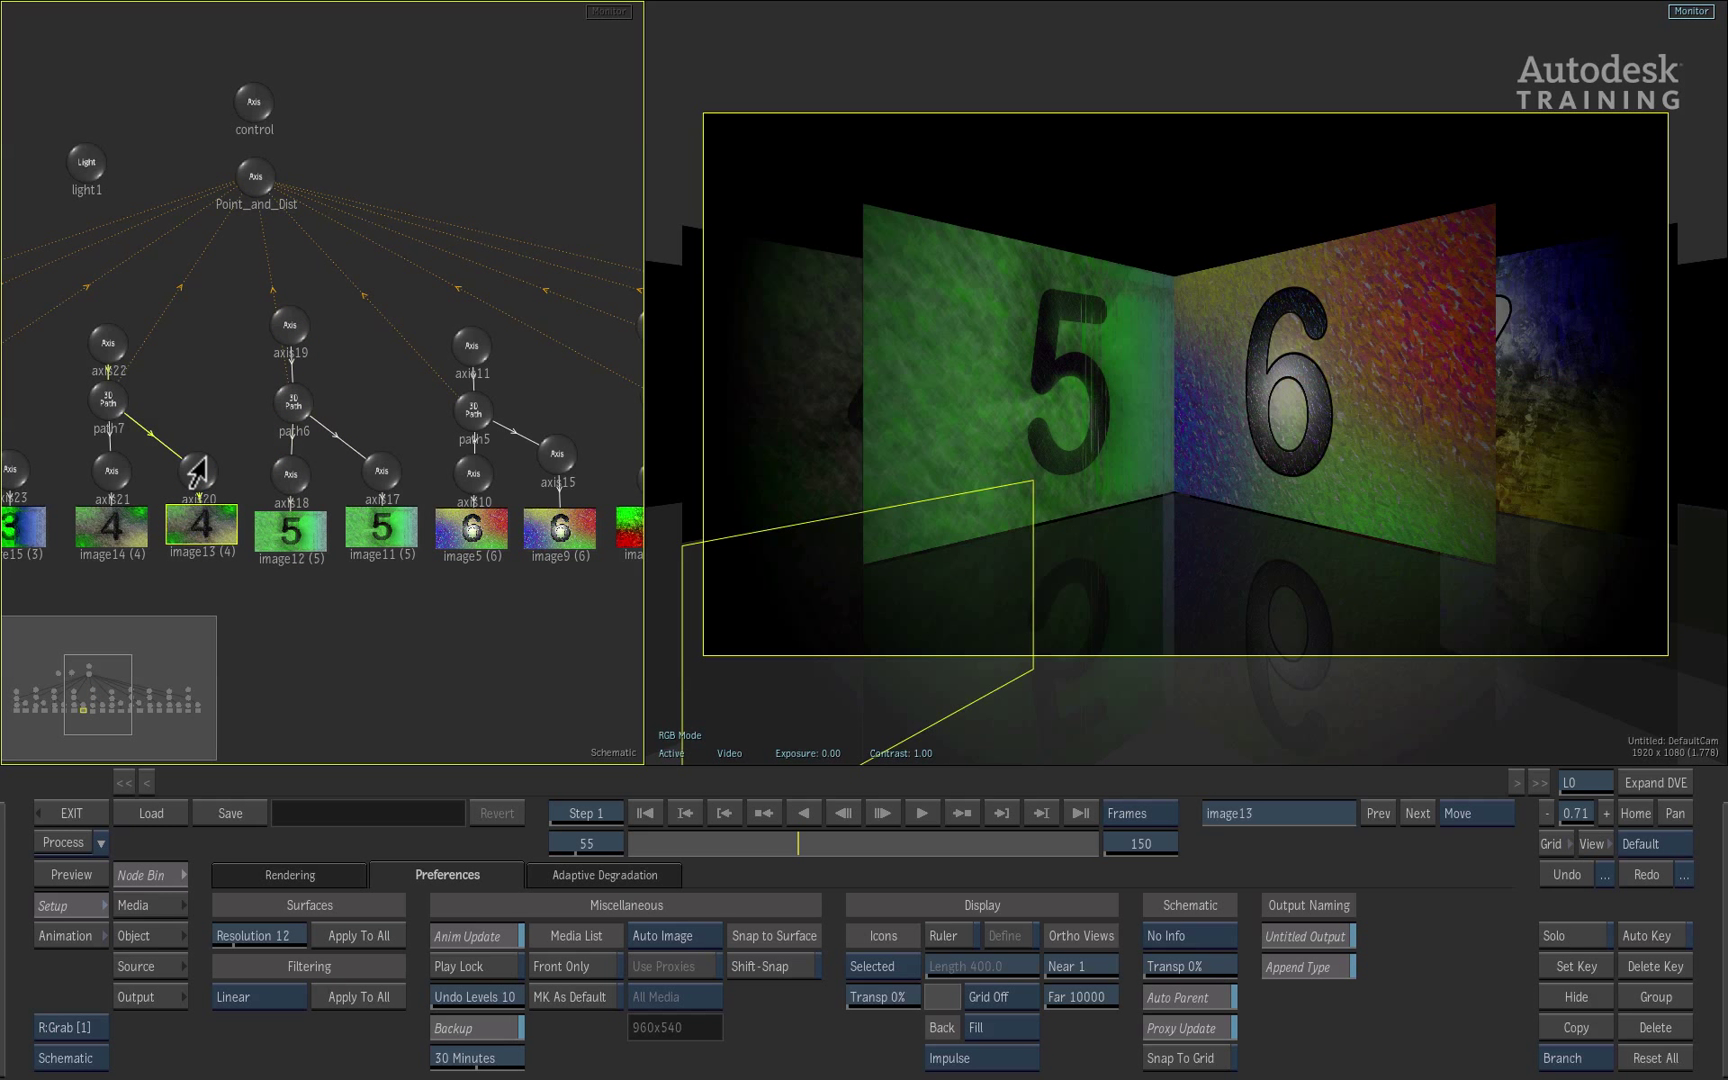
click(195, 474)
click(470, 528)
click(476, 350)
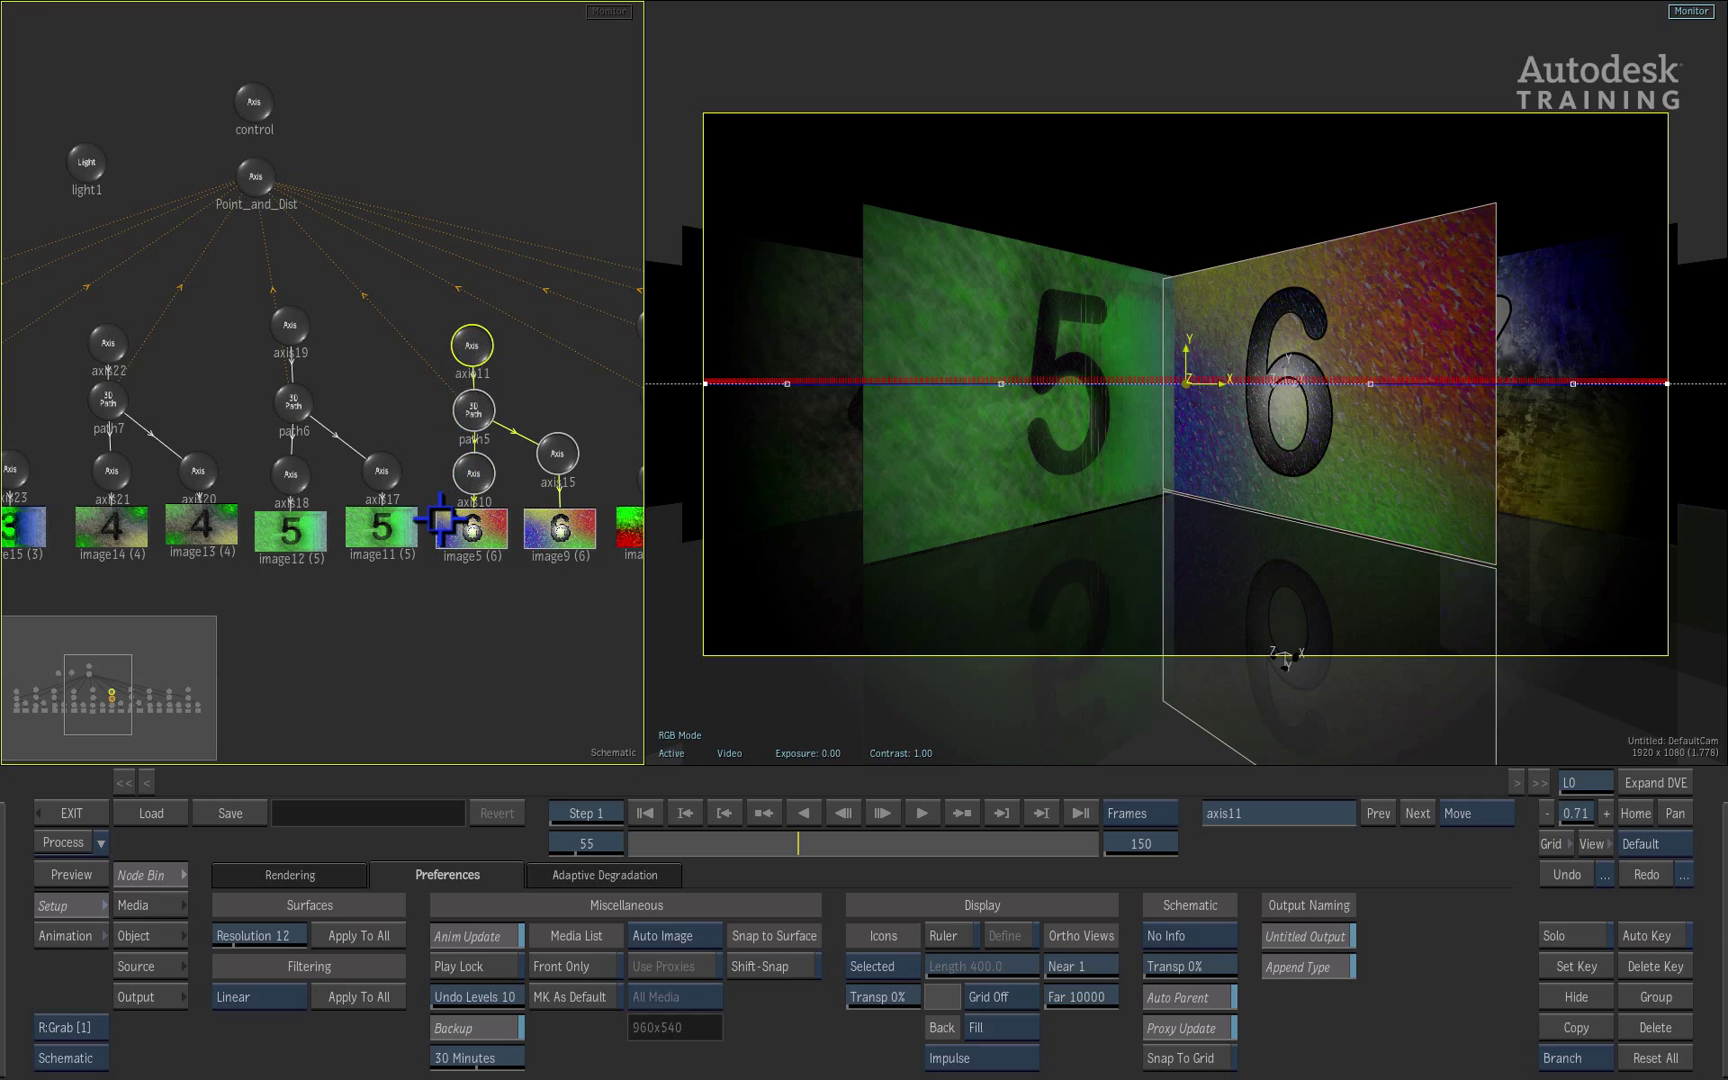
click(562, 574)
click(470, 528)
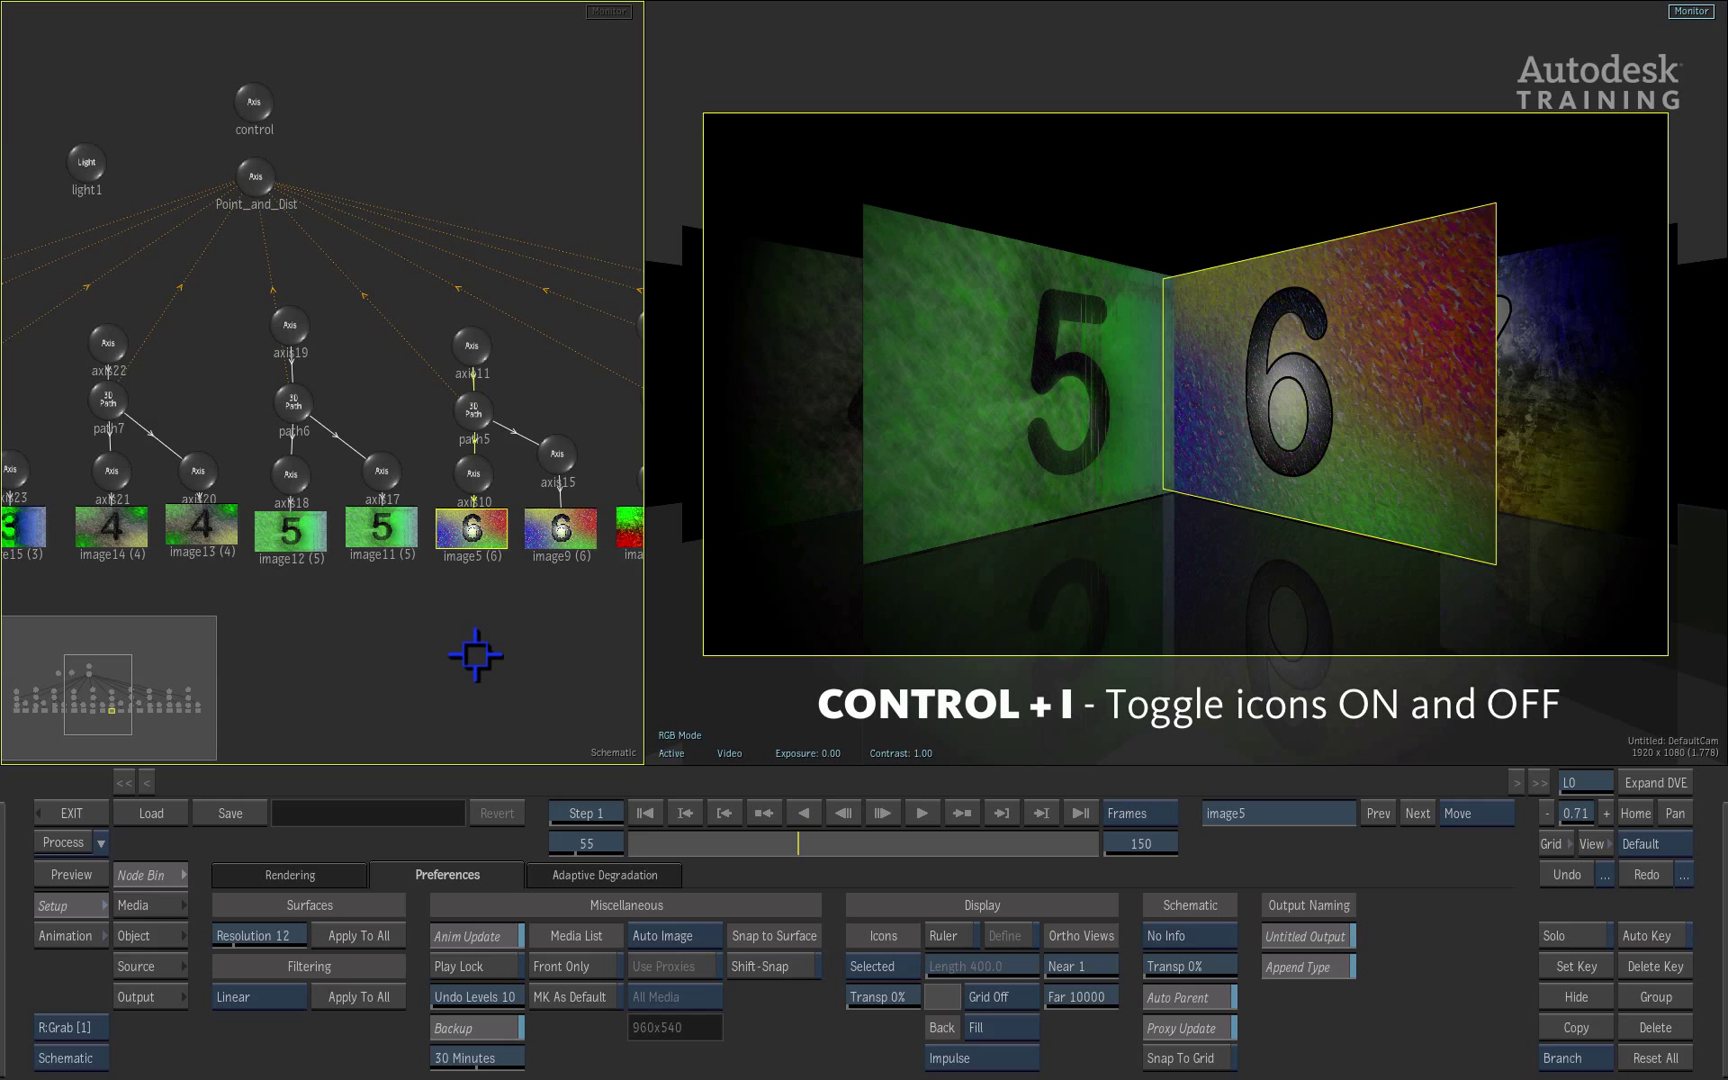
key(ctrl+i)
key(ctrl+i)
key(ctrl+i)
key(ctrl+i)
key(ctrl+i)
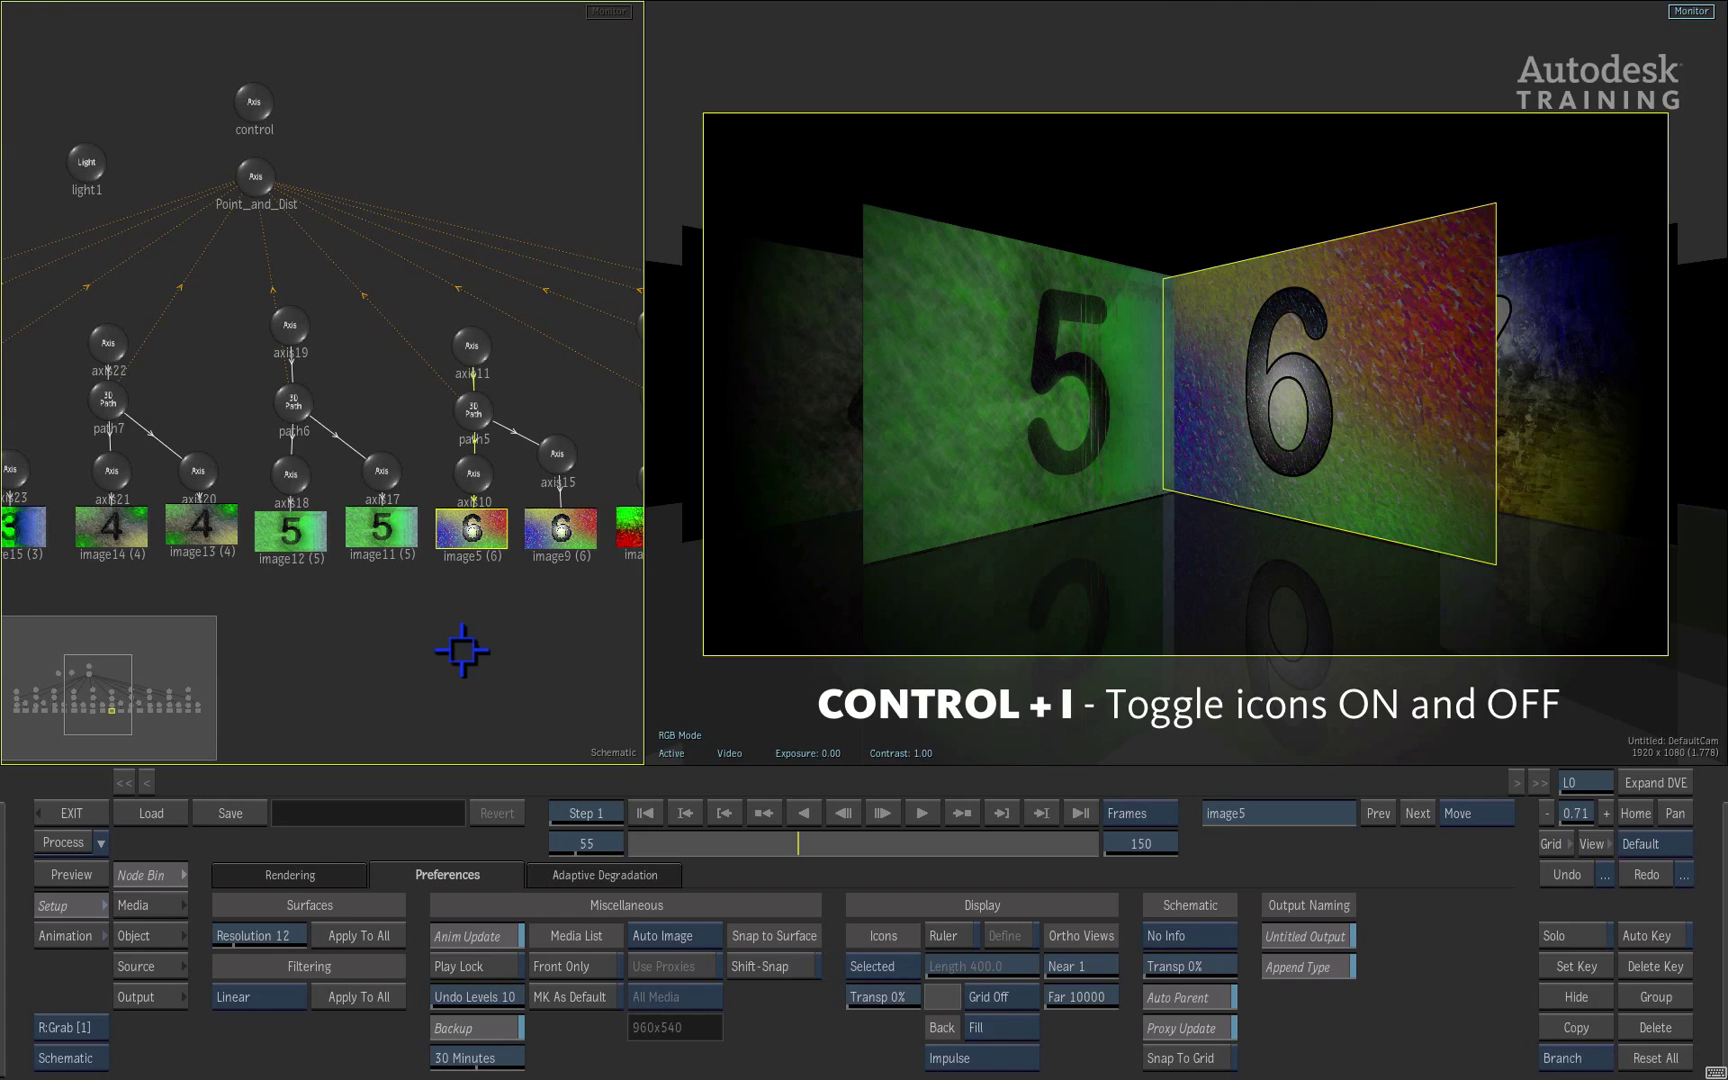